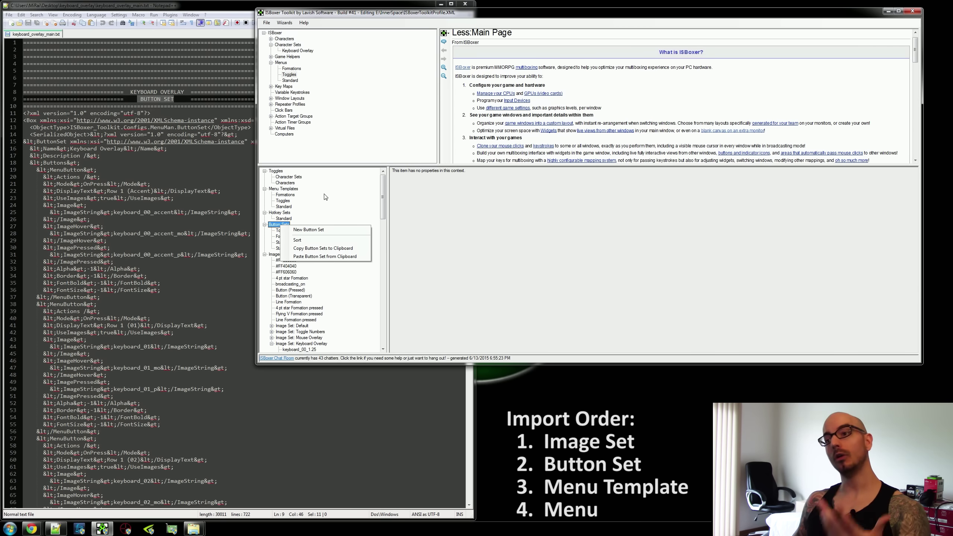
Paste the copied Keyboard Overlay button set into Button Sets and open it.
{"action": "left_click", "coordinate": [291, 191]}
{"action": "right_click", "coordinate": [290, 189]}
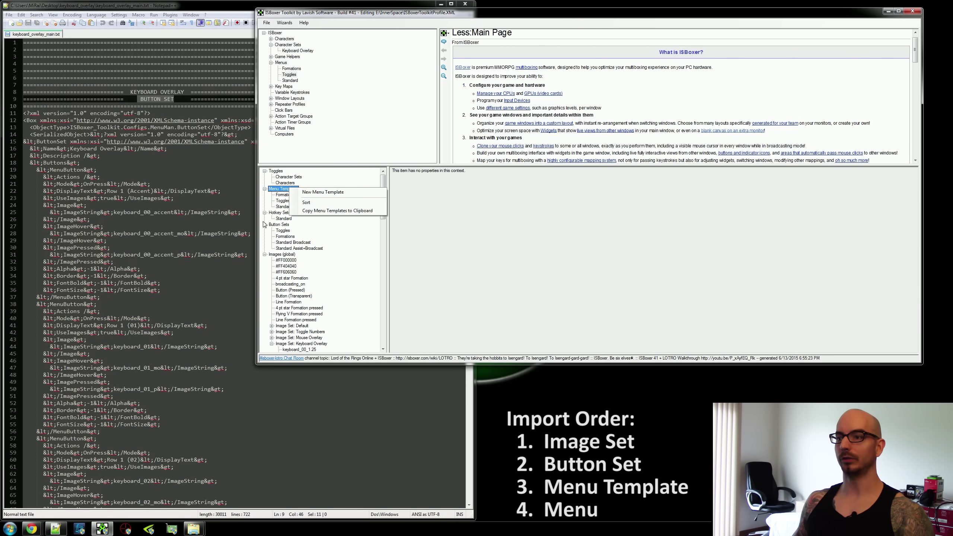
{"action": "right_click", "coordinate": [281, 225]}
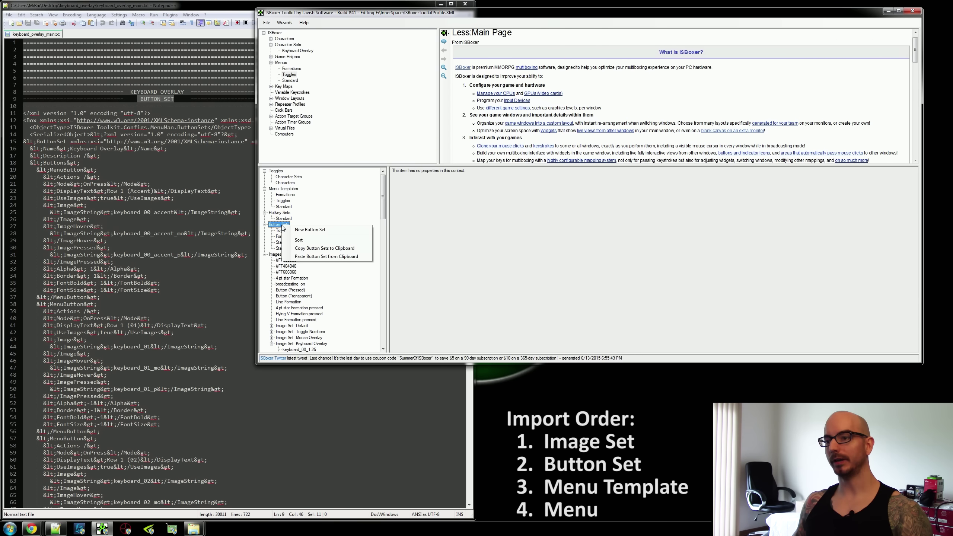
{"action": "left_click", "coordinate": [339, 257]}
{"action": "left_click", "coordinate": [291, 254]}
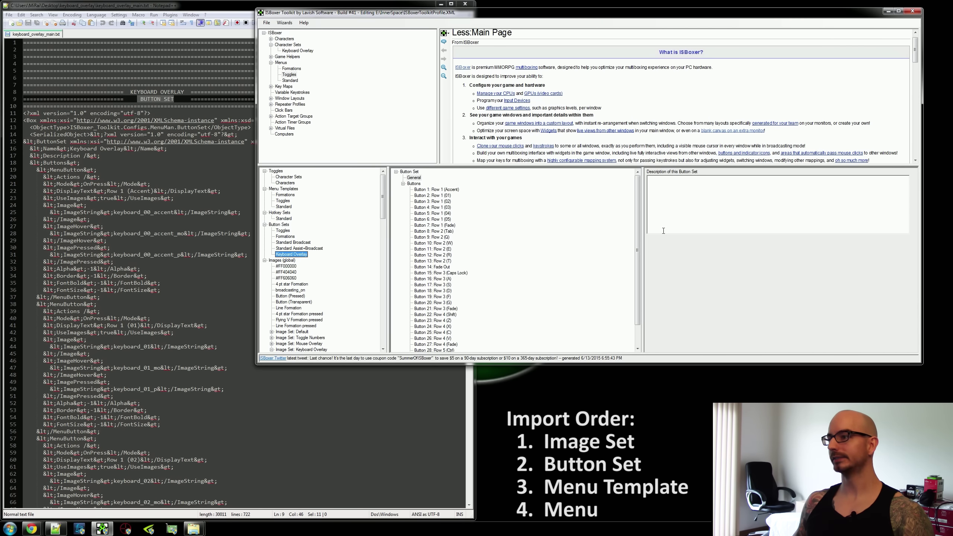
Inspect the image names of Button 4: Row 1 (03) and the Caps Lock button.
{"action": "mouse_move", "coordinate": [639, 207]}
{"action": "left_mouse_down"}
{"action": "mouse_move", "coordinate": [634, 252]}
{"action": "mouse_move", "coordinate": [623, 211]}
{"action": "left_mouse_up"}
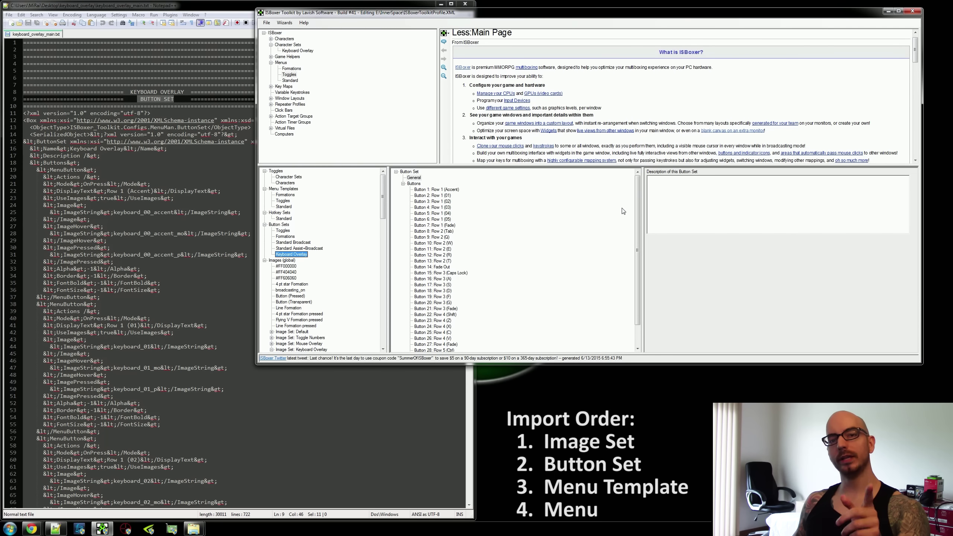
{"action": "left_click", "coordinate": [439, 208]}
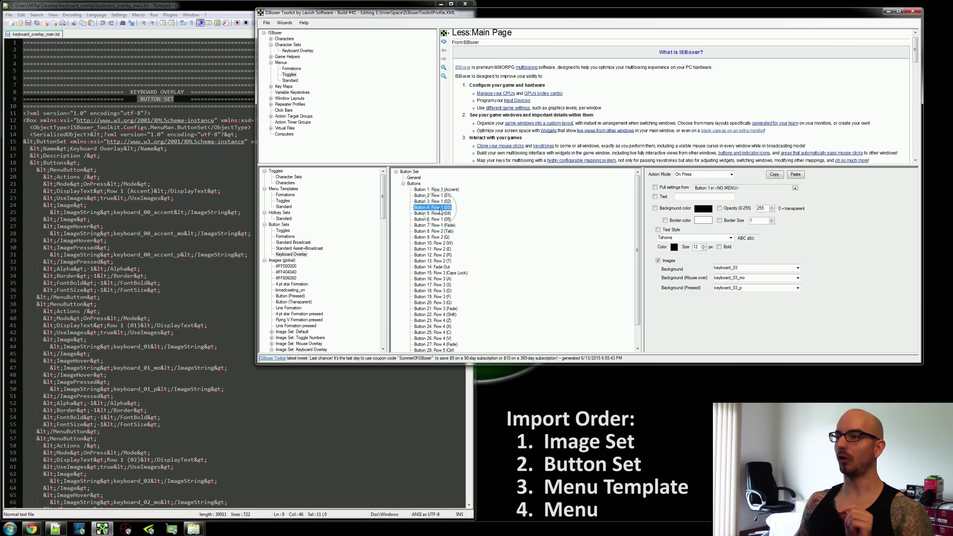
{"action": "left_click", "coordinate": [757, 267]}
{"action": "key", "text": "Tab"}
{"action": "key", "text": "Tab"}
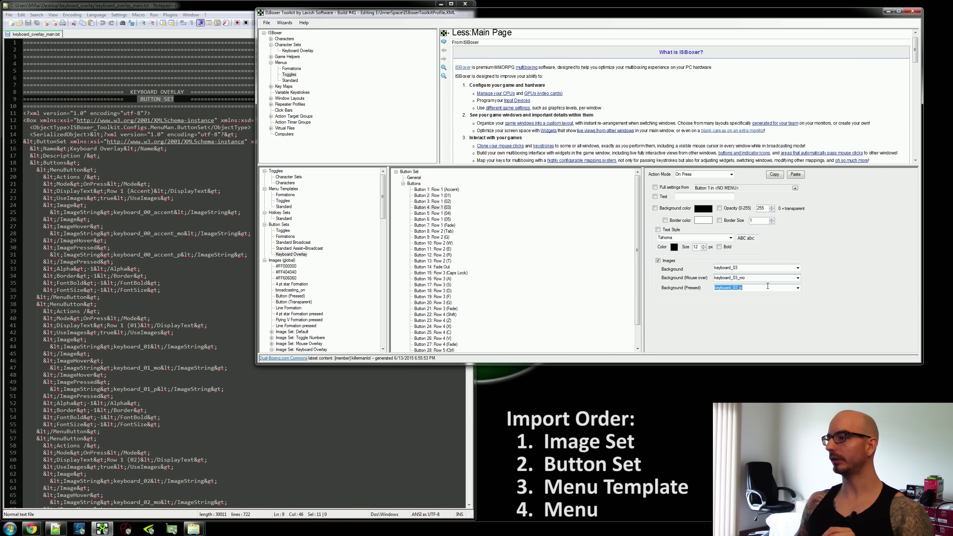
{"action": "left_click", "coordinate": [464, 273]}
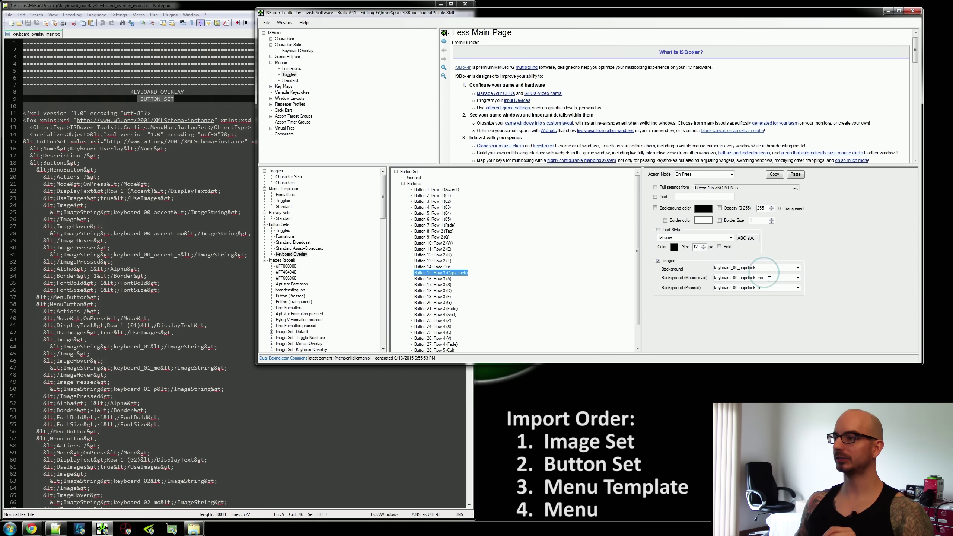
{"action": "left_click", "coordinate": [754, 288]}
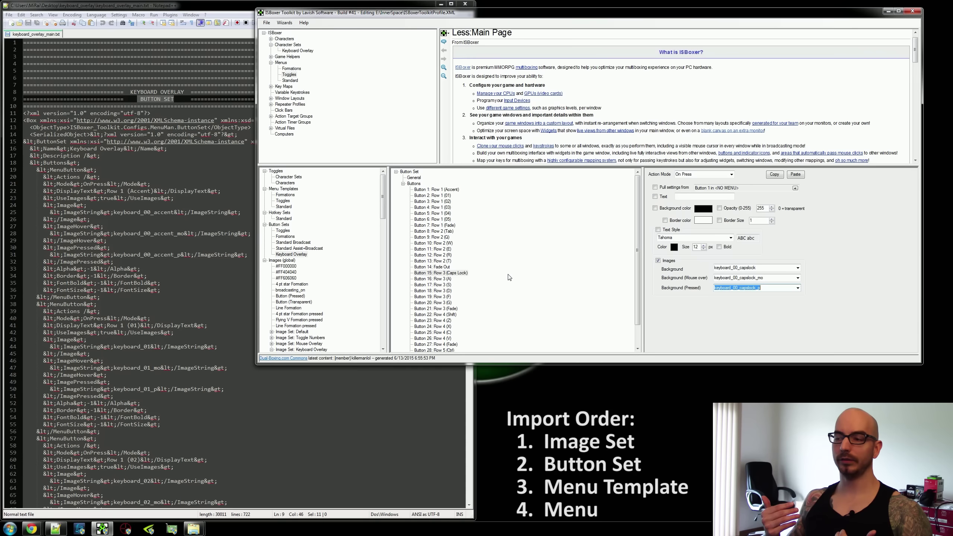
Check the pressed and mouse-over images of the W, R and Tab key buttons.
{"action": "left_click", "coordinate": [432, 207]}
{"action": "left_click", "coordinate": [433, 243]}
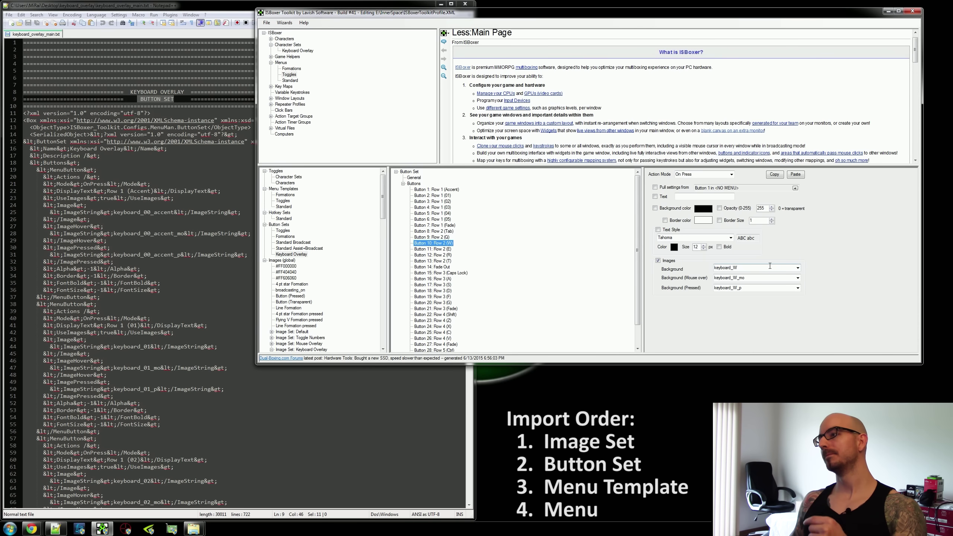
{"action": "left_click", "coordinate": [770, 268]}
{"action": "left_click", "coordinate": [770, 288]}
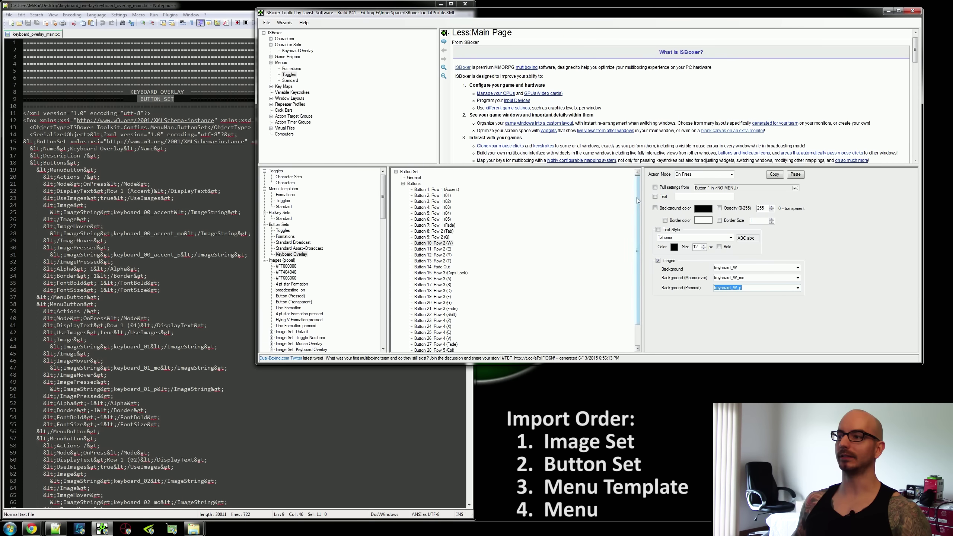
{"action": "scroll", "coordinate": [632, 232], "scroll_direction": "down", "scroll_amount": 2}
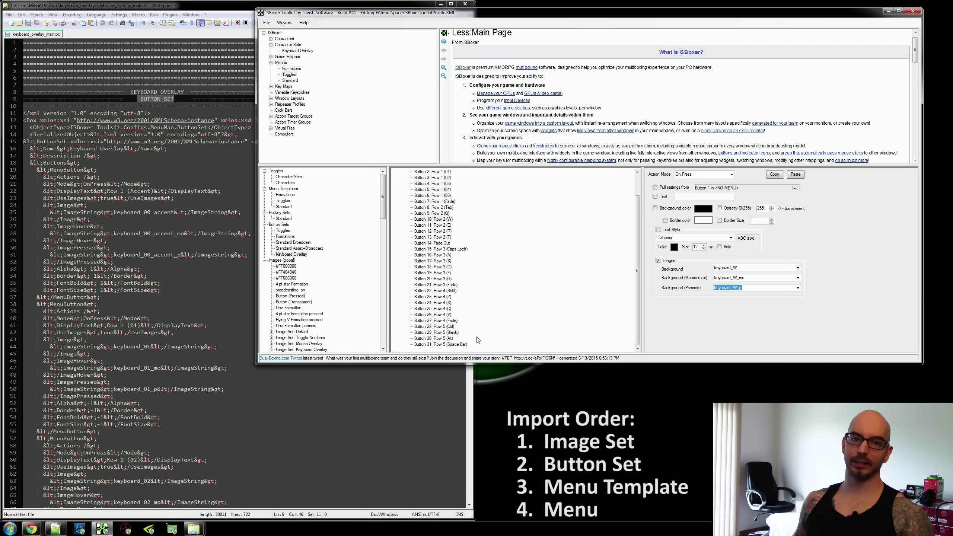
{"action": "left_click", "coordinate": [441, 231]}
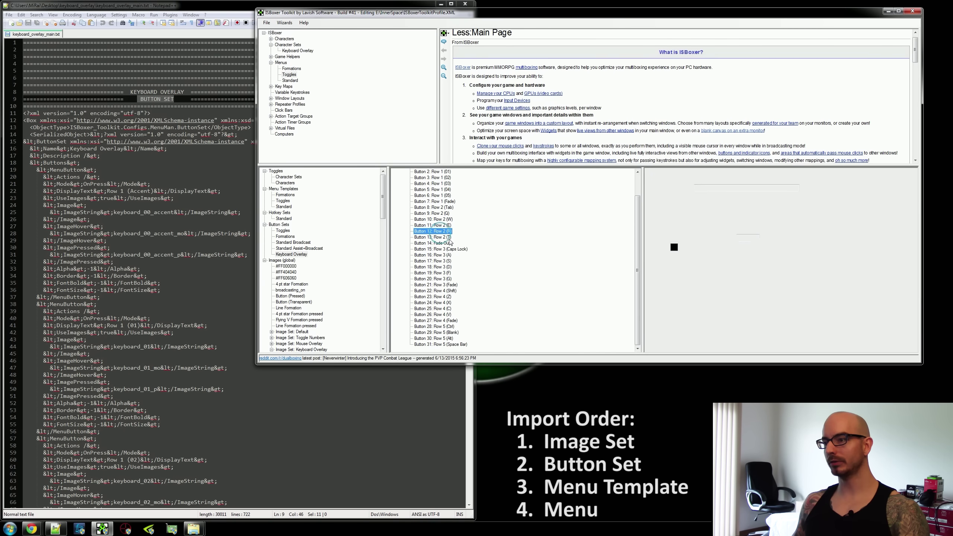
{"action": "left_click", "coordinate": [798, 278]}
{"action": "left_click", "coordinate": [798, 278]}
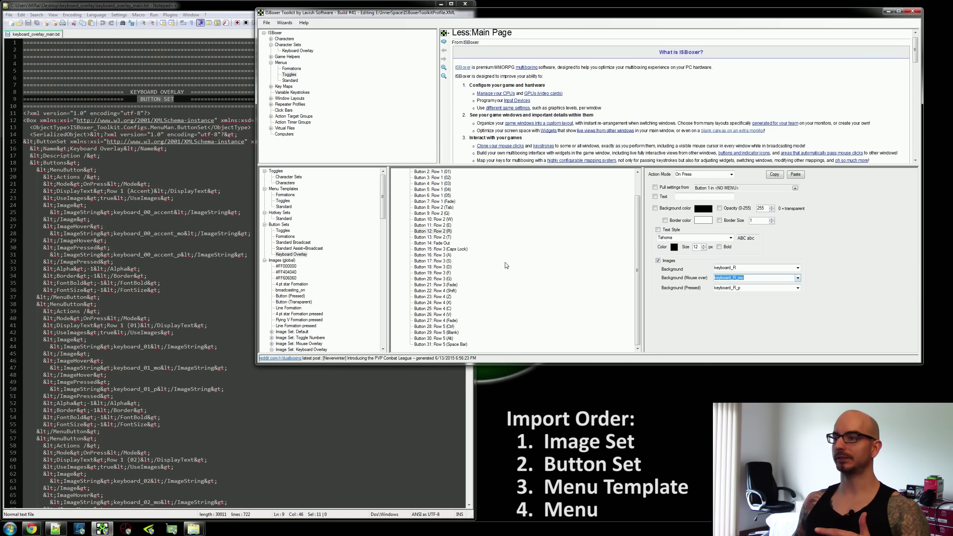
{"action": "left_click", "coordinate": [434, 208]}
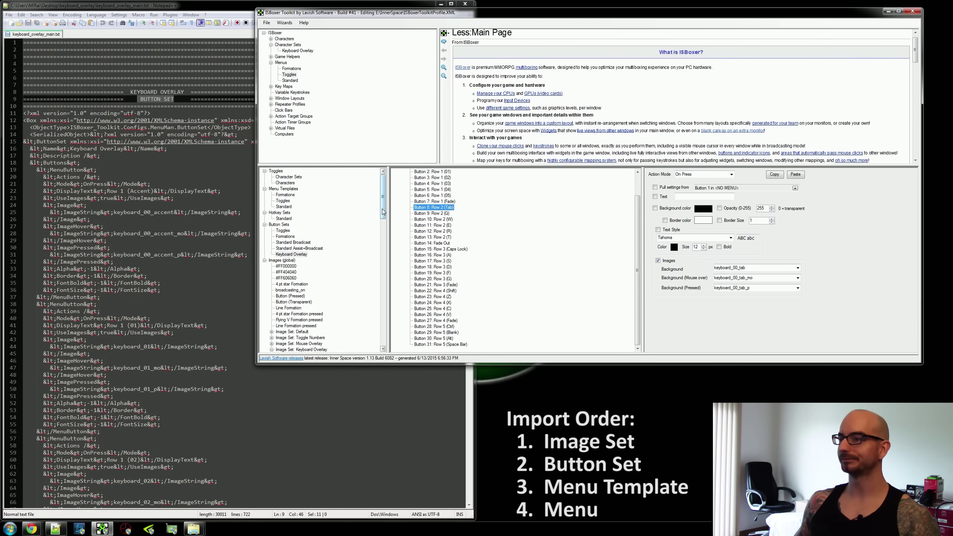
Copy the MENU TEMPLATE XML, lines 621–697, from the keyboard overlay file in Notepad++.
{"action": "left_click", "coordinate": [242, 248]}
{"action": "scroll", "coordinate": [257, 255], "scroll_direction": "down", "scroll_amount": 9}
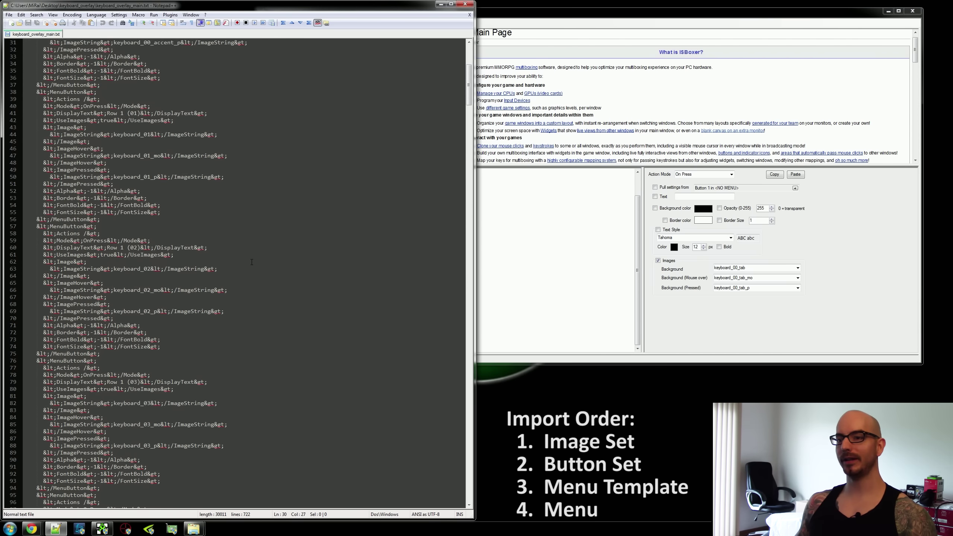
{"action": "scroll", "coordinate": [257, 256], "scroll_direction": "down", "scroll_amount": 20}
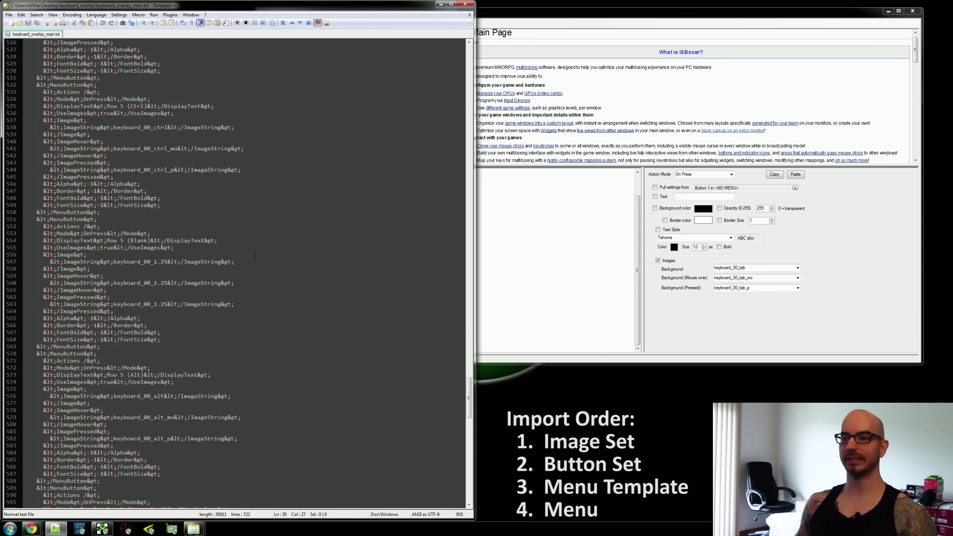
{"action": "scroll", "coordinate": [150, 246], "scroll_direction": "down", "scroll_amount": 8}
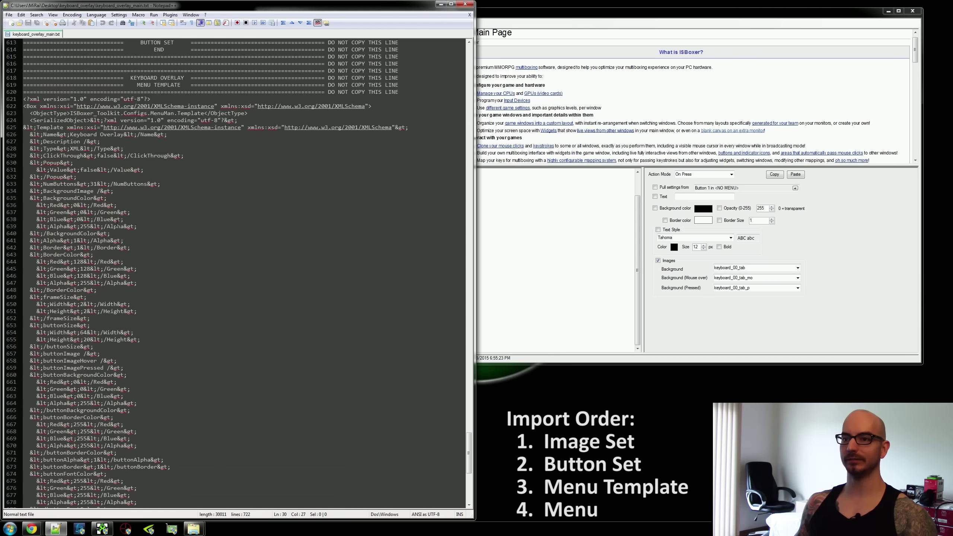
{"action": "left_click", "coordinate": [22, 99]}
{"action": "scroll", "coordinate": [123, 266], "scroll_direction": "down", "scroll_amount": 15}
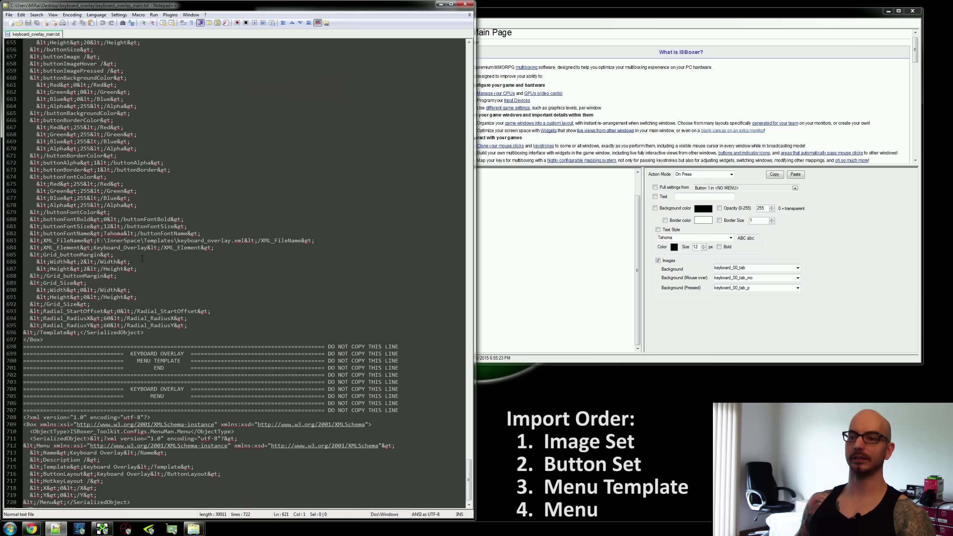
{"action": "left_click", "coordinate": [58, 322], "text": "shift"}
{"action": "scroll", "coordinate": [233, 280], "scroll_direction": "up", "scroll_amount": 17}
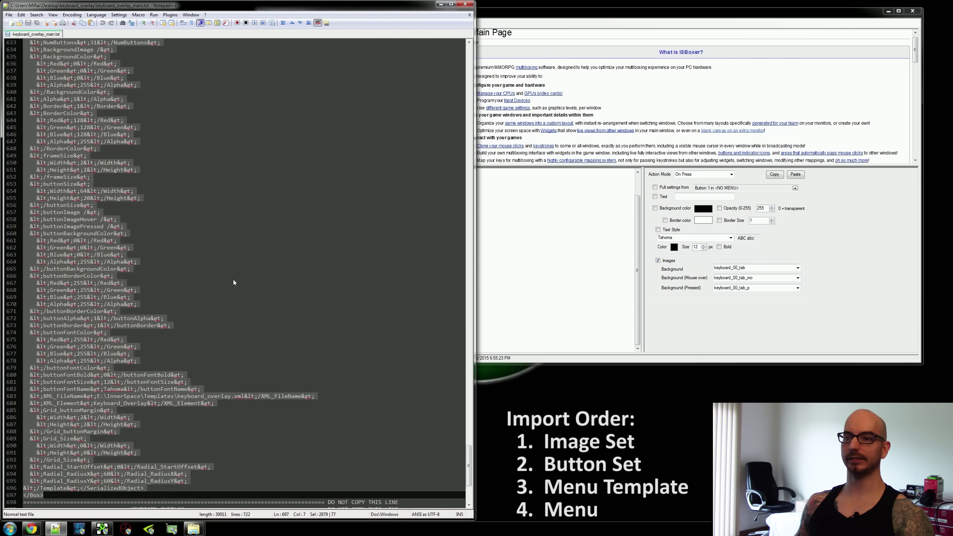
{"action": "right_click", "coordinate": [58, 167]}
{"action": "left_click", "coordinate": [70, 181]}
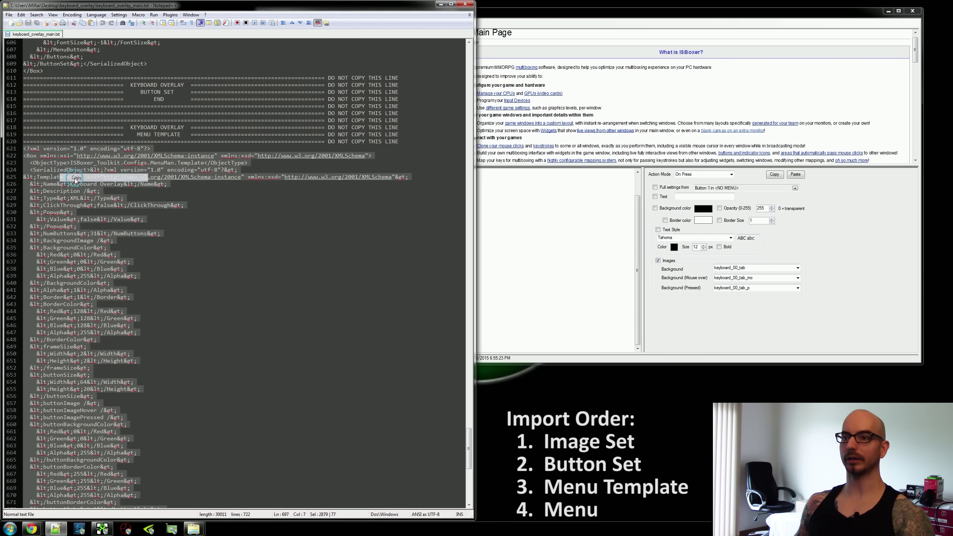
{"action": "left_click_drag", "start_coordinate": [135, 133], "coordinate": [181, 135]}
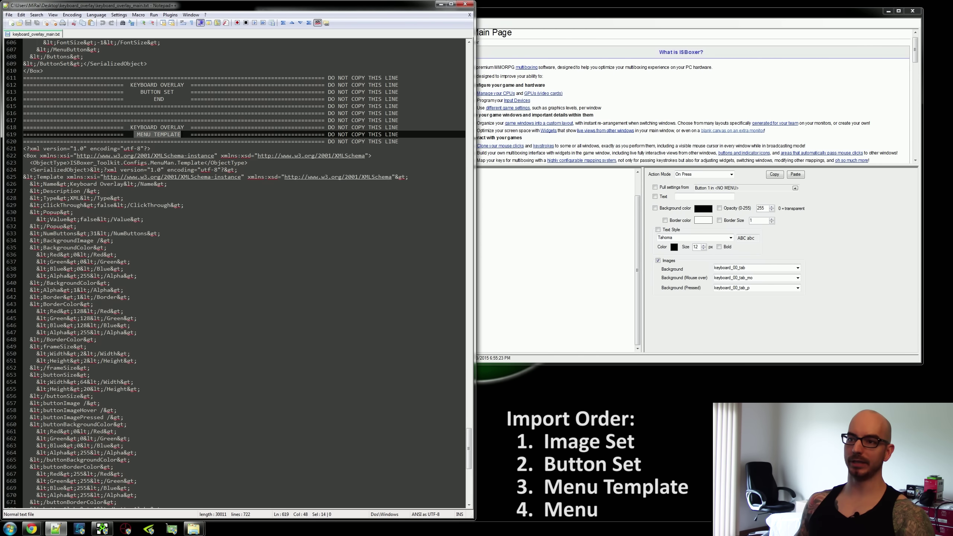
{"action": "left_click", "coordinate": [479, 252]}
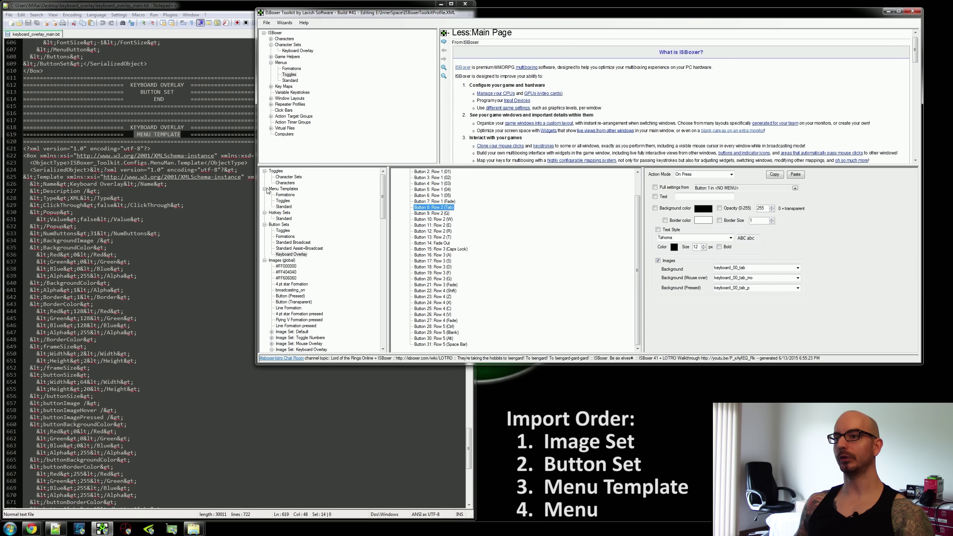
Paste the copied menu template into Menu Templates as Keyboard Overlay.
{"action": "left_click", "coordinate": [295, 189]}
{"action": "right_click", "coordinate": [295, 189]}
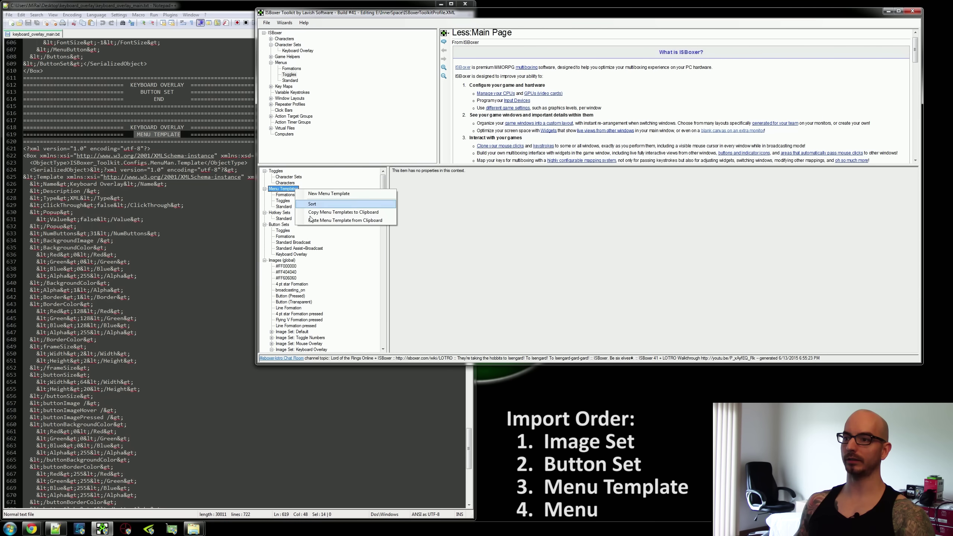
{"action": "left_click", "coordinate": [384, 221]}
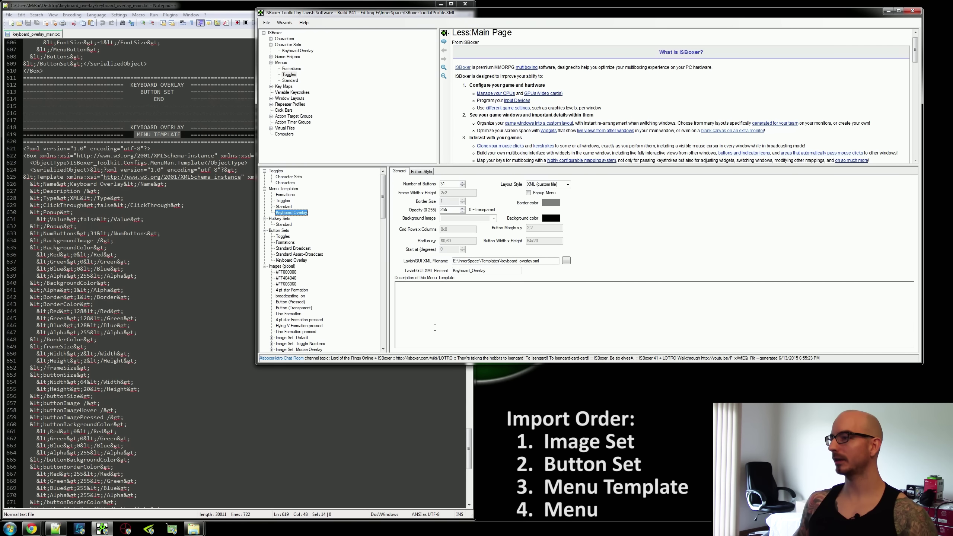
Review the template's layout, button count, opacity and keyboard_overlay.xml file path.
{"action": "left_click", "coordinate": [559, 184]}
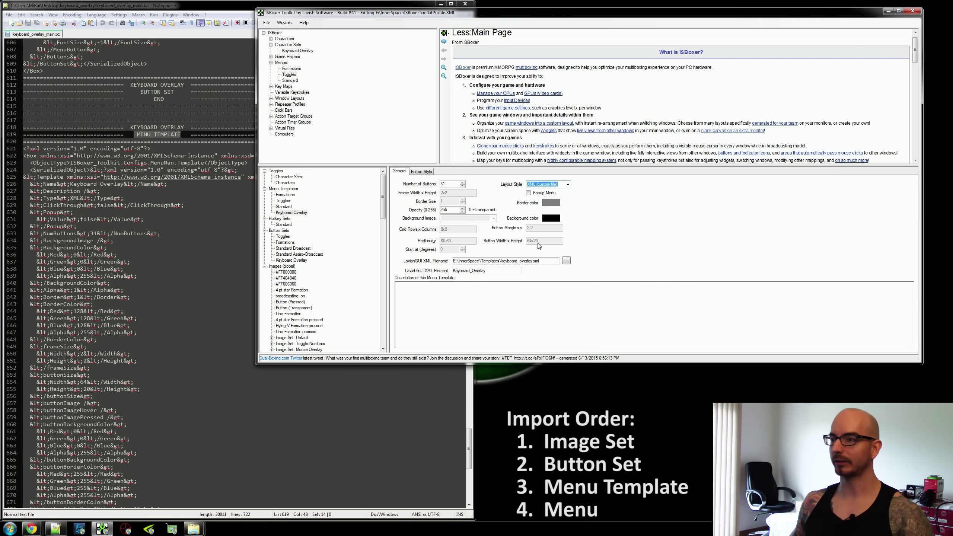
{"action": "key", "text": "shift+Tab"}
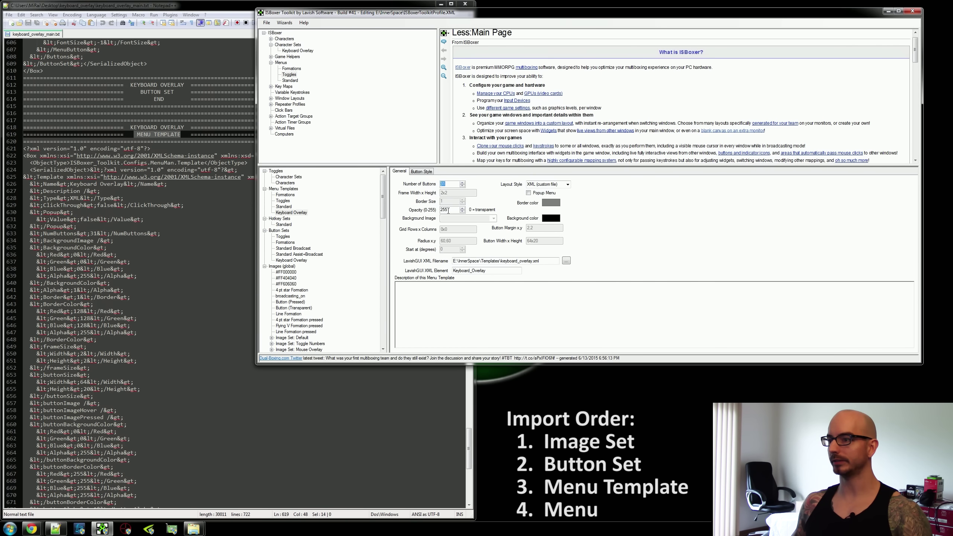
{"action": "left_click", "coordinate": [450, 210]}
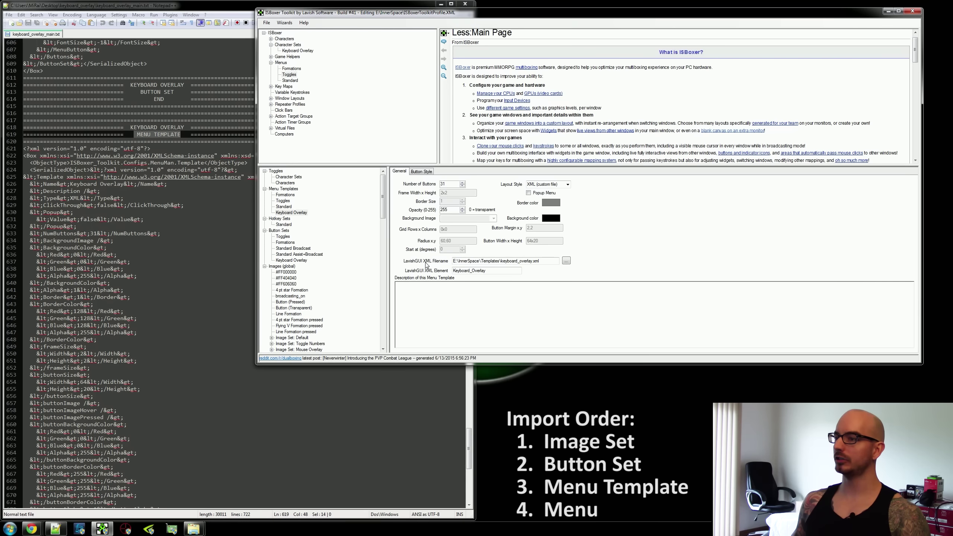
{"action": "double_click", "coordinate": [540, 261]}
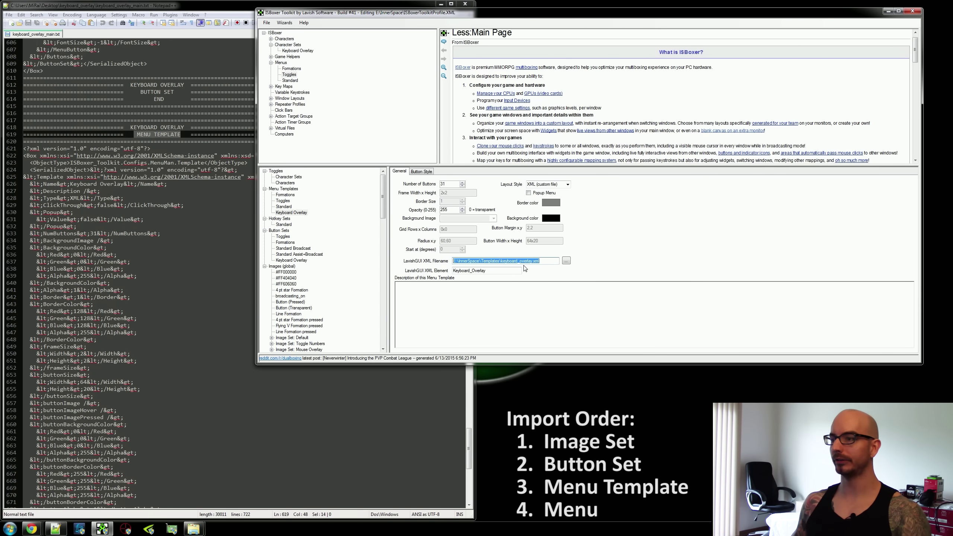
{"action": "left_click", "coordinate": [516, 262]}
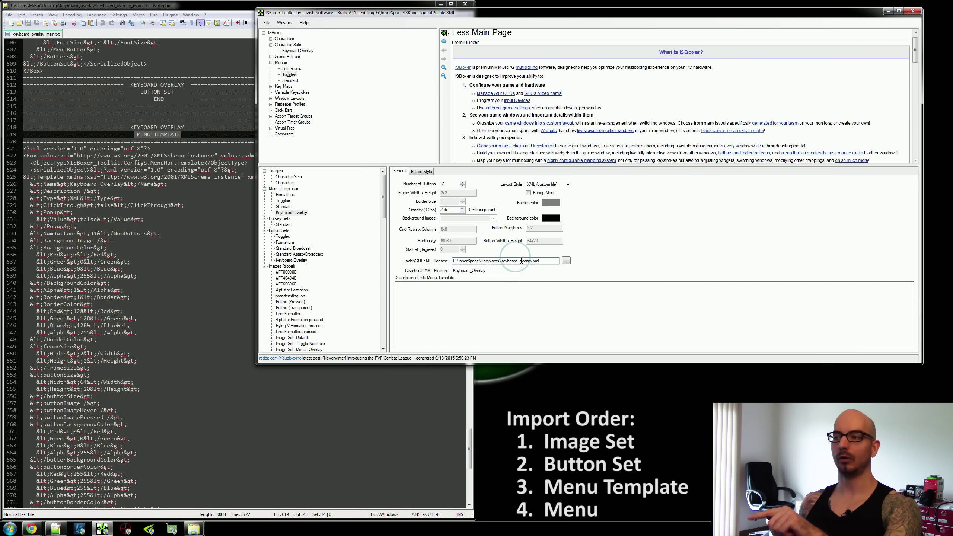
{"action": "left_click_drag", "start_coordinate": [548, 262], "coordinate": [458, 259]}
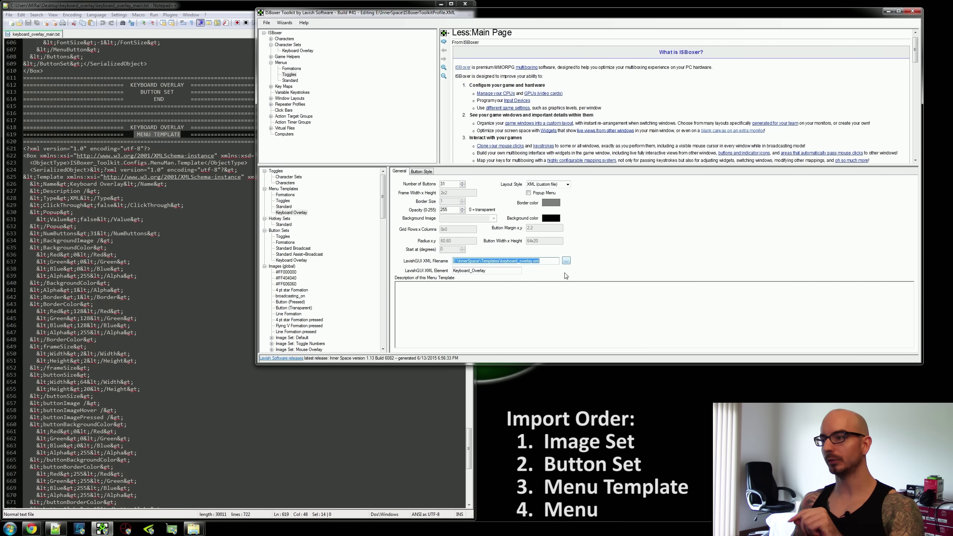
Re-select E:\InnerSpace\Templates\keyboard_overlay.xml as the template's LavishGUI XML file.
{"action": "left_click", "coordinate": [566, 262]}
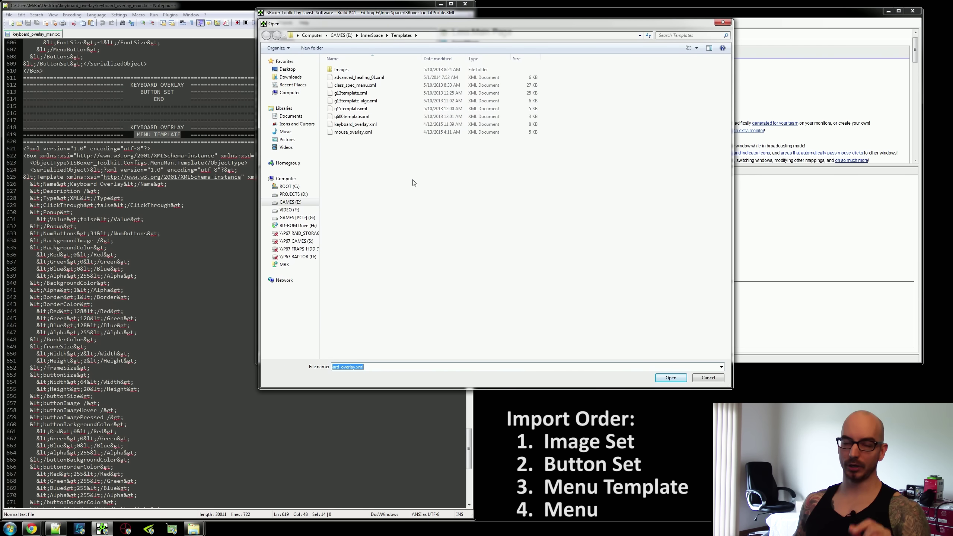
{"action": "left_click", "coordinate": [372, 35]}
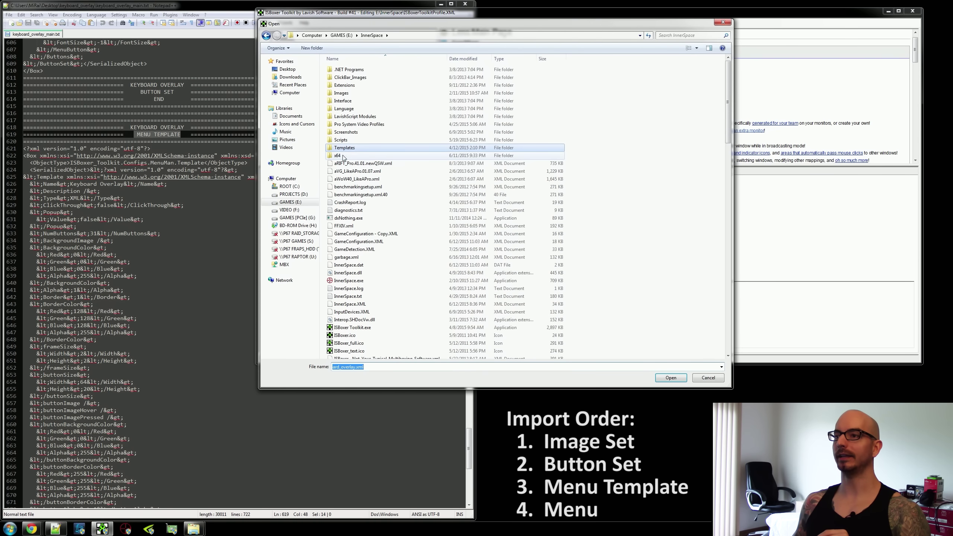
{"action": "double_click", "coordinate": [394, 147]}
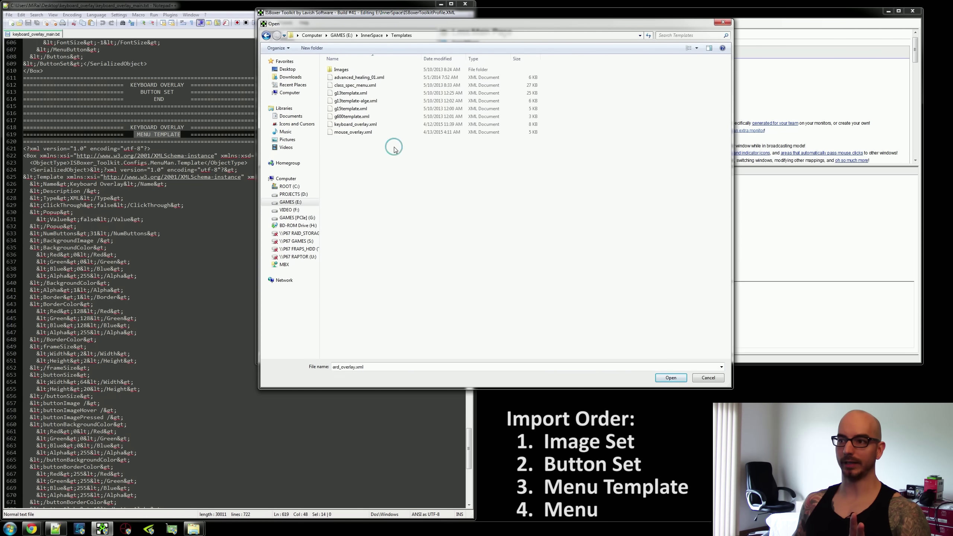
{"action": "left_click", "coordinate": [359, 125]}
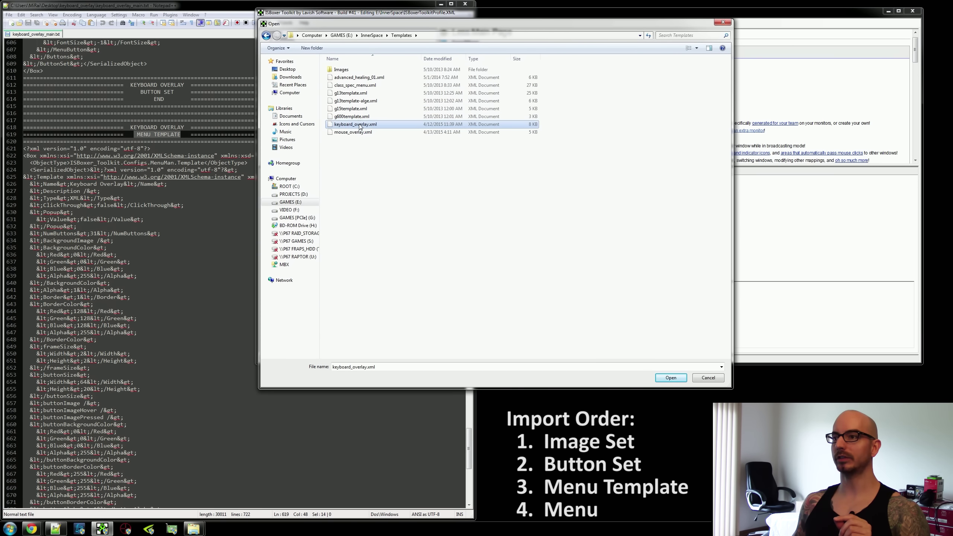
{"action": "double_click", "coordinate": [384, 124]}
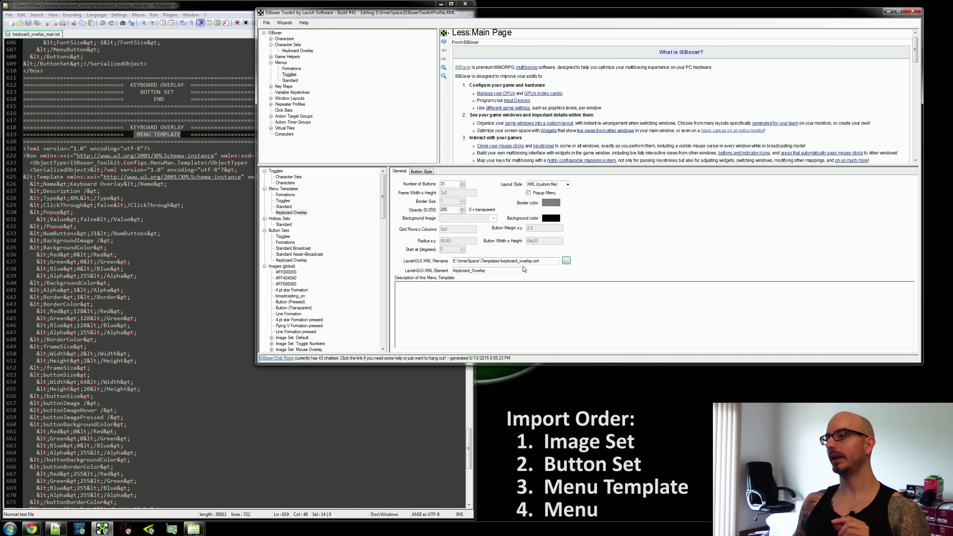
{"action": "left_click_drag", "start_coordinate": [546, 261], "coordinate": [432, 264]}
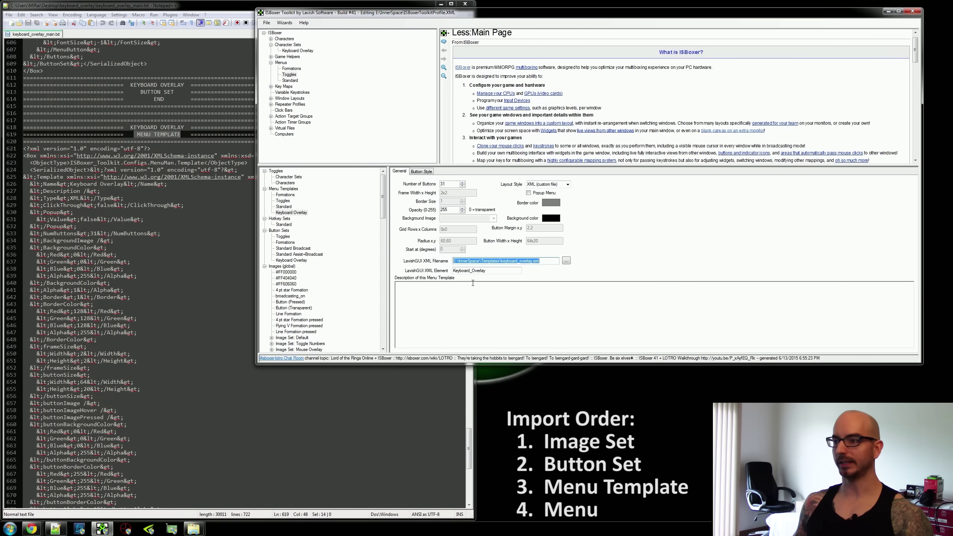
{"action": "left_click", "coordinate": [501, 271]}
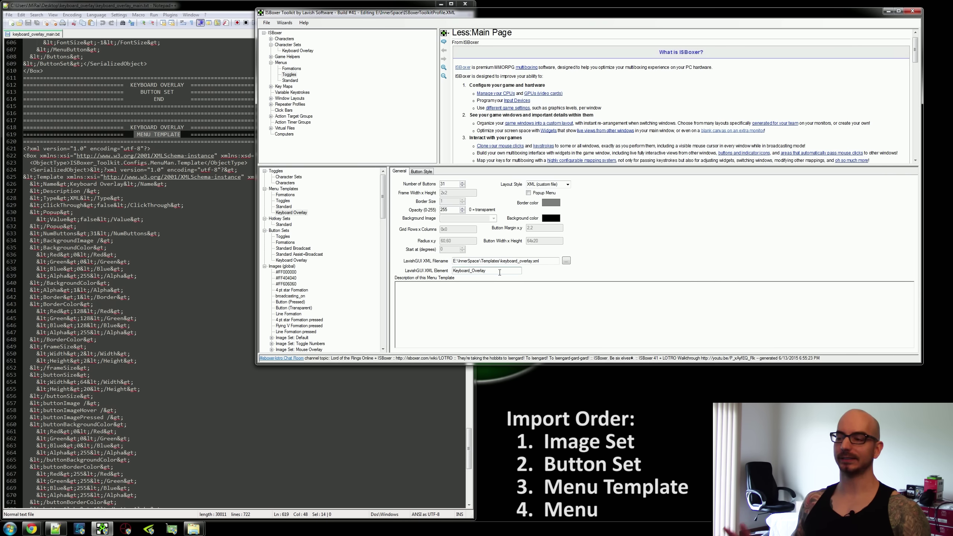
{"action": "left_click_drag", "start_coordinate": [499, 272], "coordinate": [444, 272]}
{"action": "left_click", "coordinate": [512, 272]}
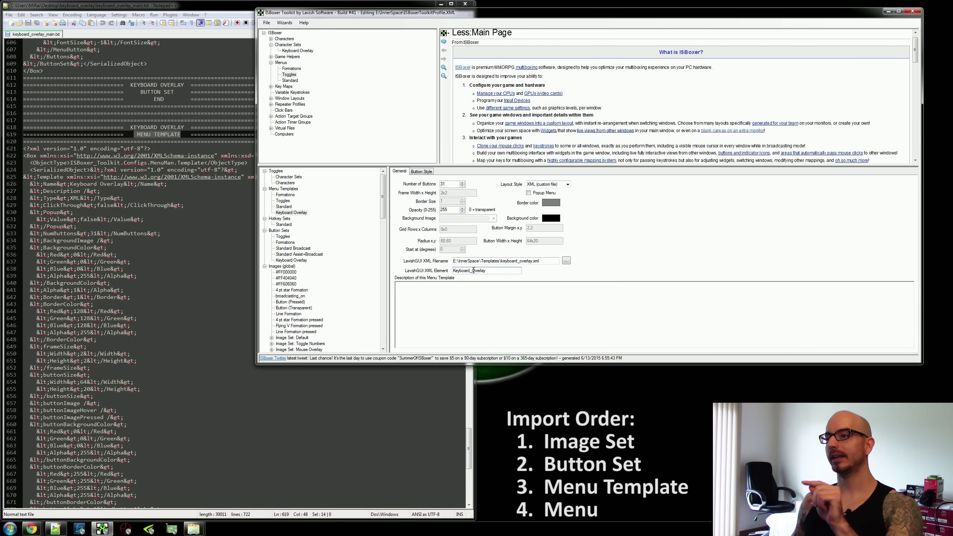
{"action": "left_click_drag", "start_coordinate": [502, 272], "coordinate": [437, 273]}
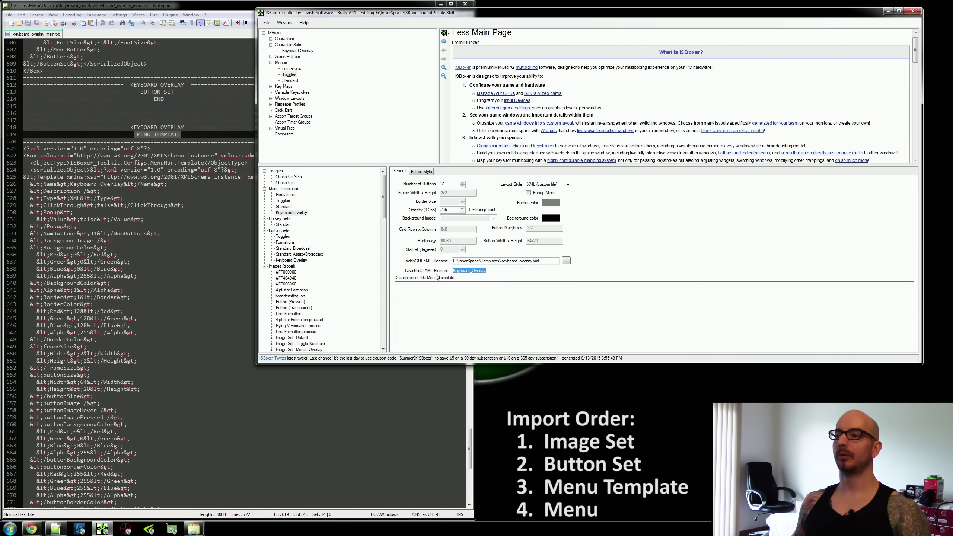
{"action": "left_click", "coordinate": [500, 271]}
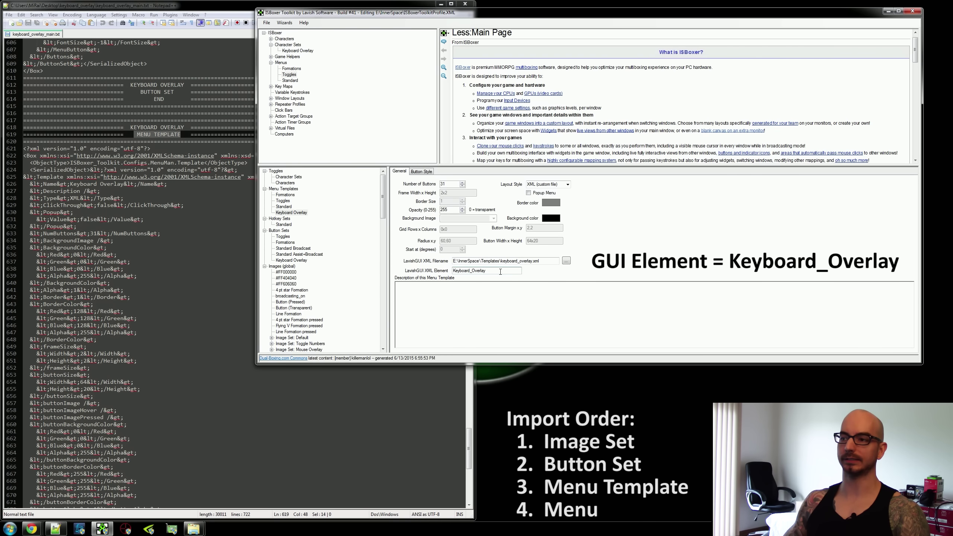
Copy the Keyboard Overlay menu XML block, lines 708–721, from Notepad++.
{"action": "left_click", "coordinate": [176, 298]}
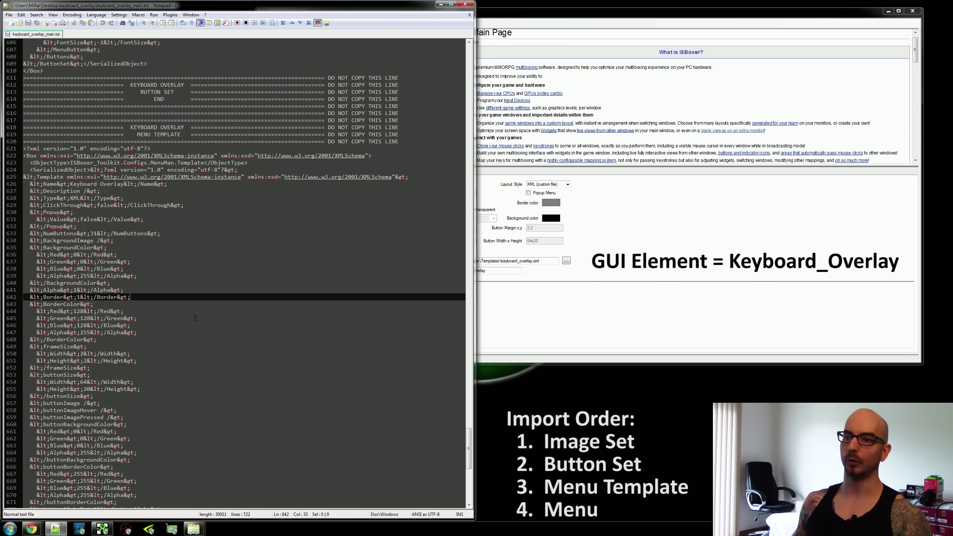
{"action": "scroll", "coordinate": [225, 338], "scroll_direction": "down", "scroll_amount": 17}
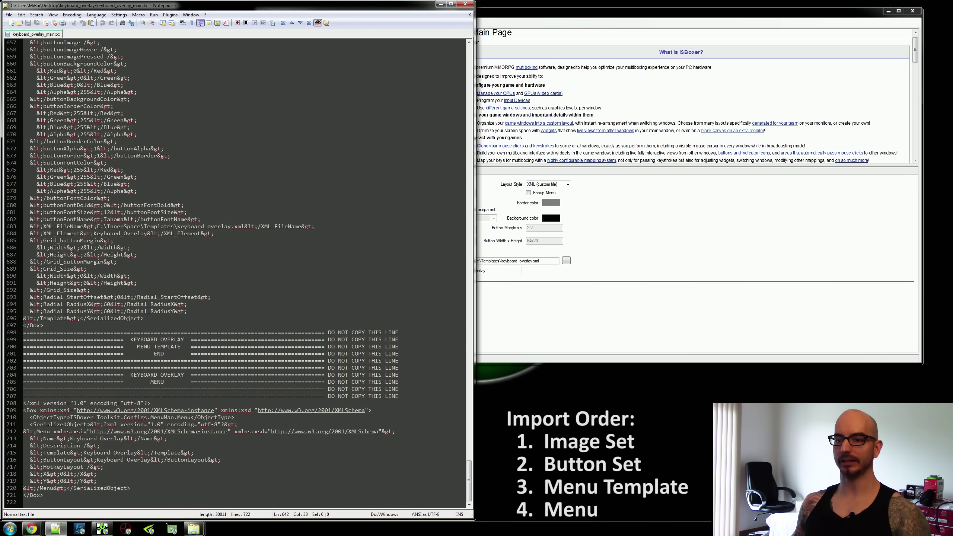
{"action": "left_click_drag", "start_coordinate": [20, 405], "coordinate": [81, 496]}
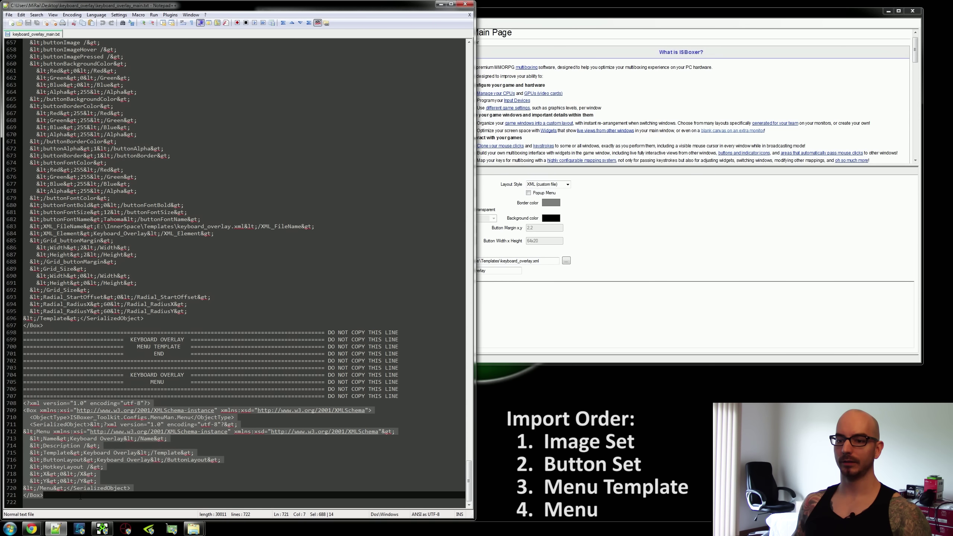
{"action": "right_click", "coordinate": [74, 463]}
{"action": "left_click", "coordinate": [100, 337]}
{"action": "left_click_drag", "start_coordinate": [148, 382], "coordinate": [163, 384]}
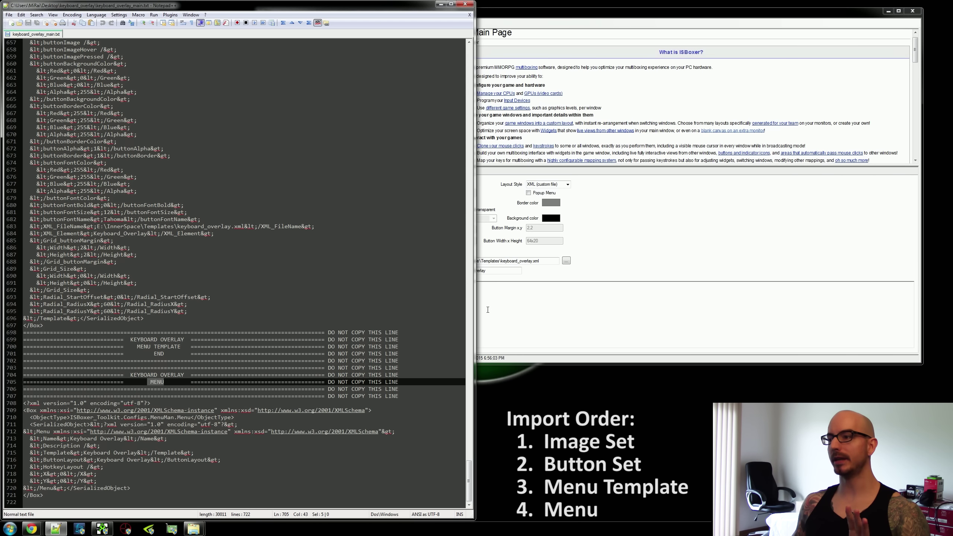
{"action": "left_click", "coordinate": [664, 244]}
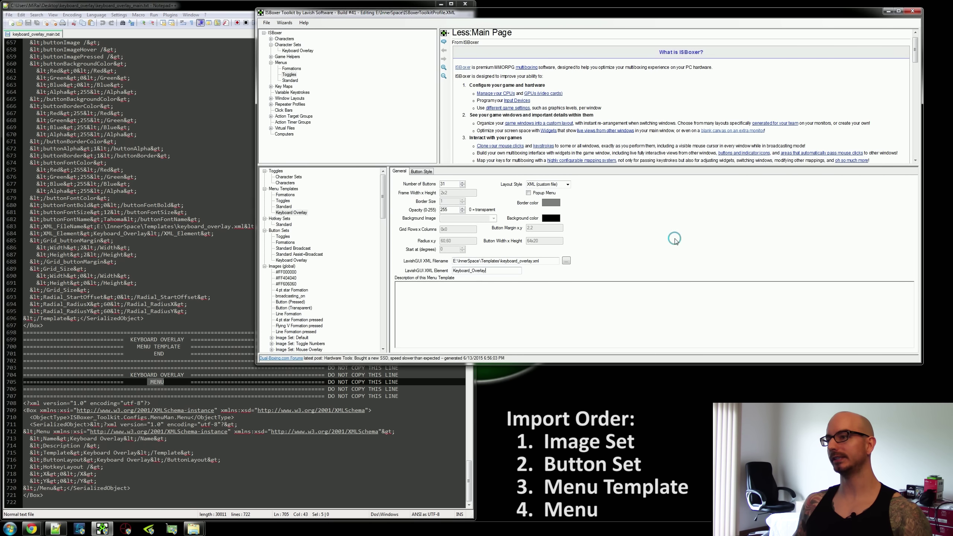
Paste the copied menu into the Menus group.
{"action": "left_click", "coordinate": [282, 63]}
{"action": "right_click", "coordinate": [282, 63]}
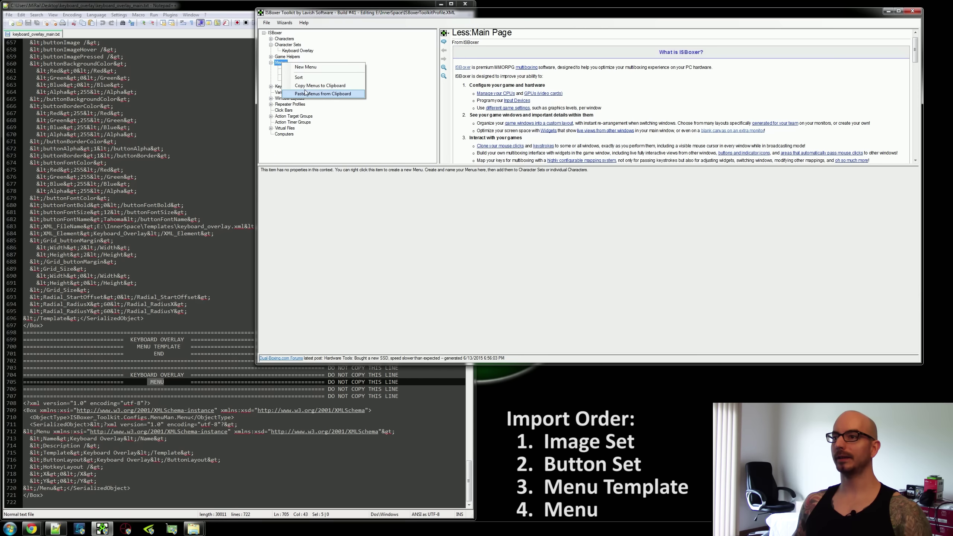
{"action": "left_click", "coordinate": [345, 94]}
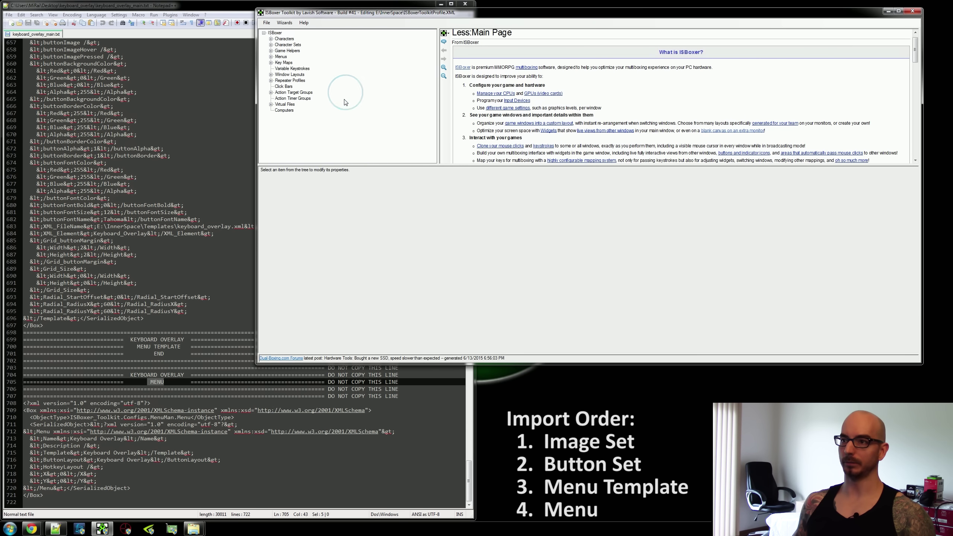
Verify the Keyboard Overlay menu uses the Keyboard Overlay template and button set.
{"action": "left_click", "coordinate": [271, 56]}
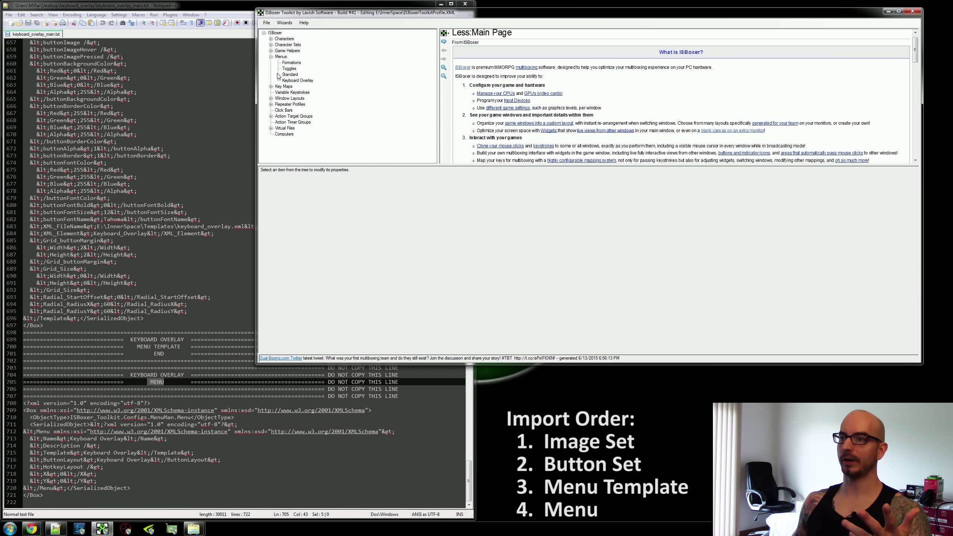
{"action": "left_click", "coordinate": [299, 81]}
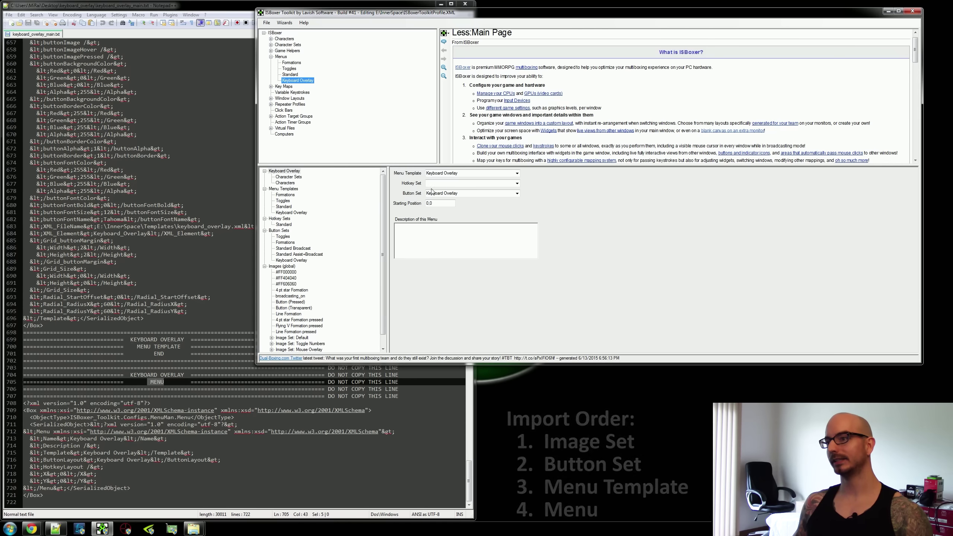
{"action": "left_click", "coordinate": [478, 173]}
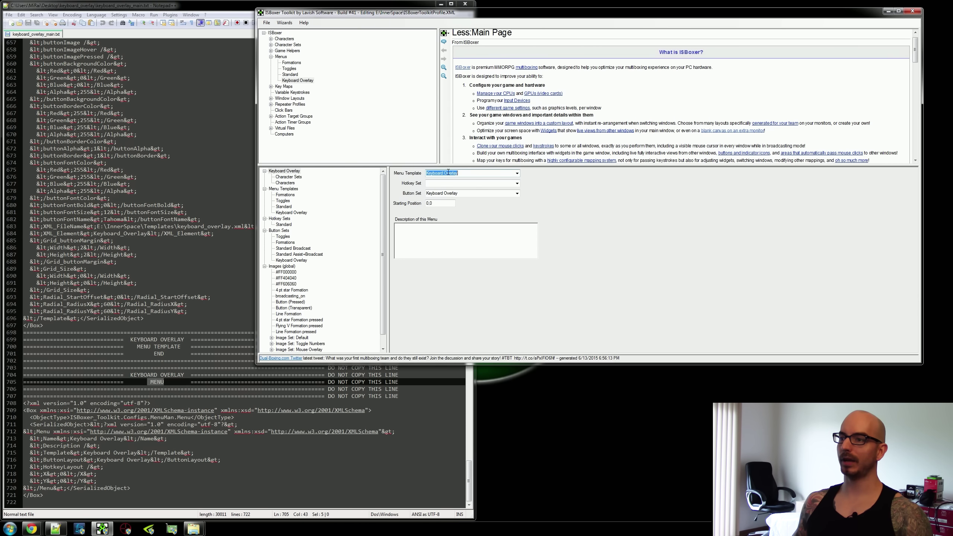
{"action": "left_click", "coordinate": [458, 193]}
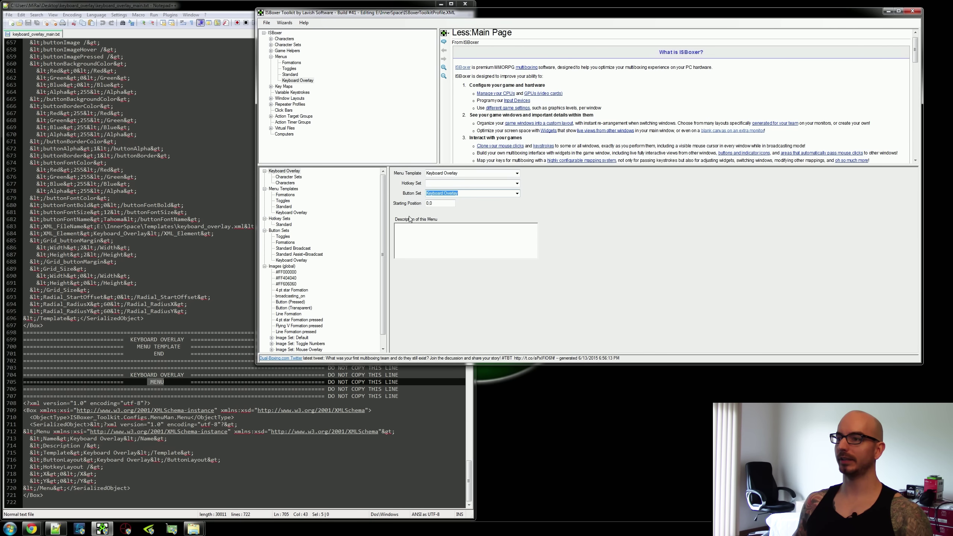
{"action": "key", "text": "Tab"}
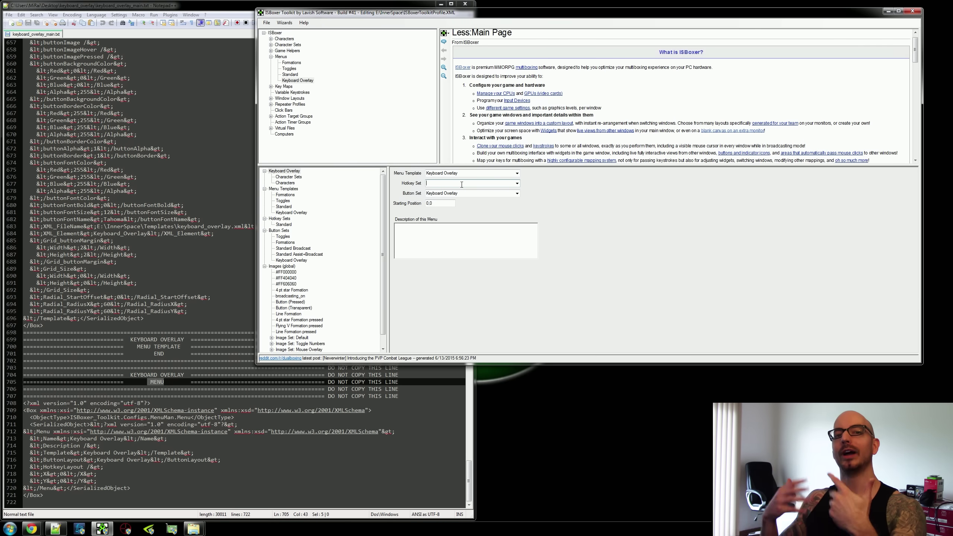
{"action": "left_click", "coordinate": [462, 185]}
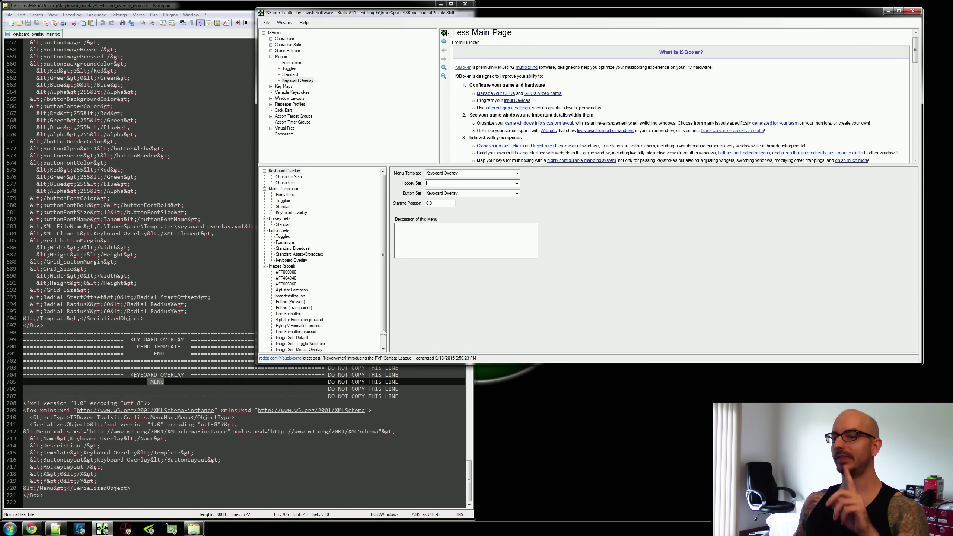
{"action": "left_click", "coordinate": [193, 529]}
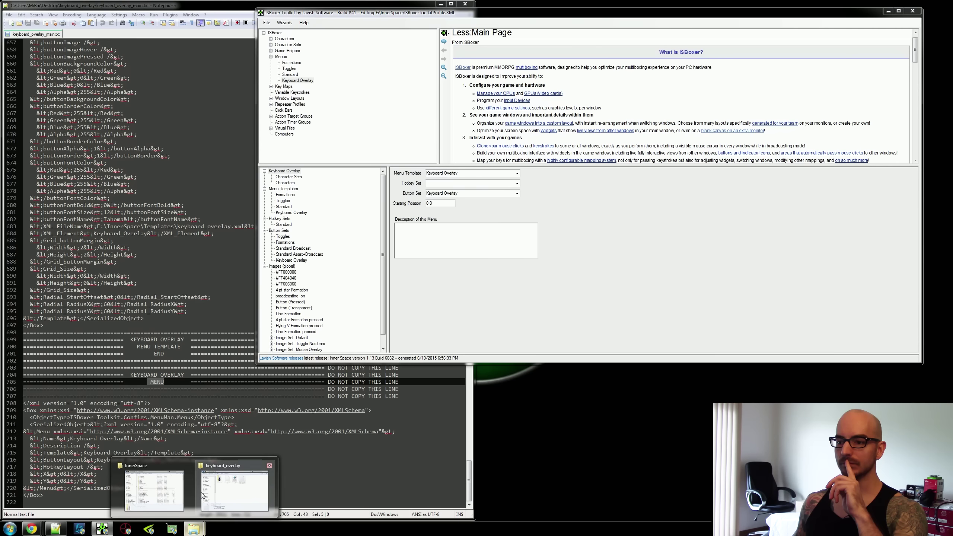
Check keyboard_overlay.iss in the Scripts\init-session folder.
{"action": "left_click", "coordinate": [164, 493]}
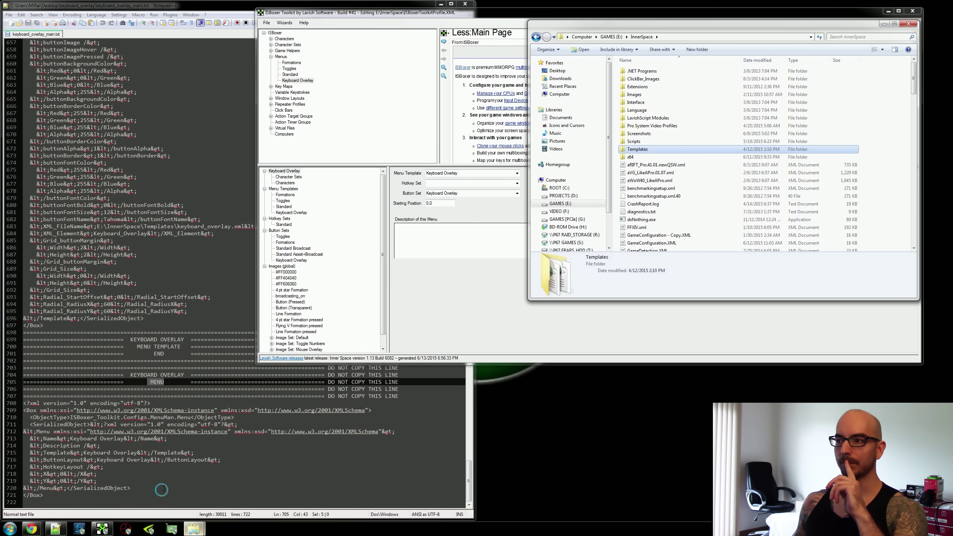
{"action": "double_click", "coordinate": [644, 142]}
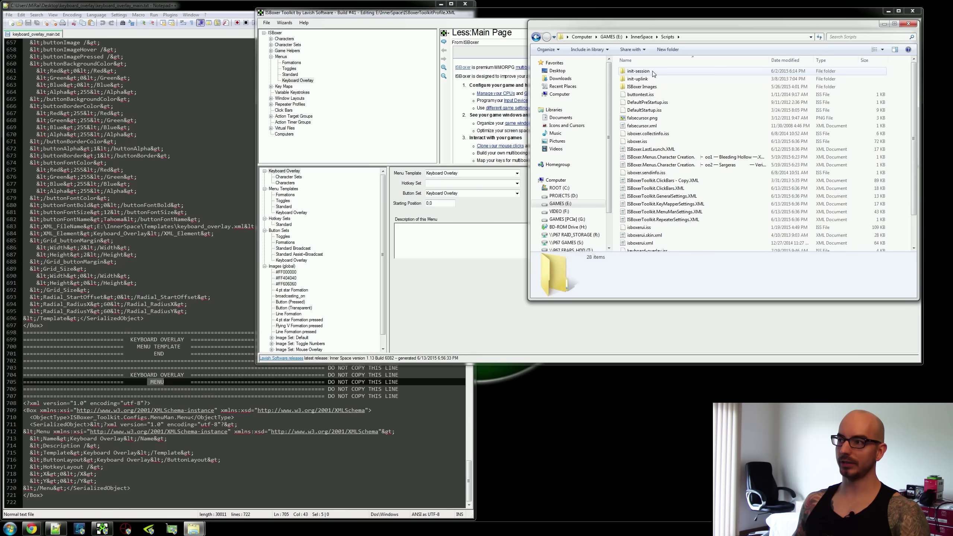
{"action": "double_click", "coordinate": [638, 71]}
{"action": "left_click", "coordinate": [668, 72]}
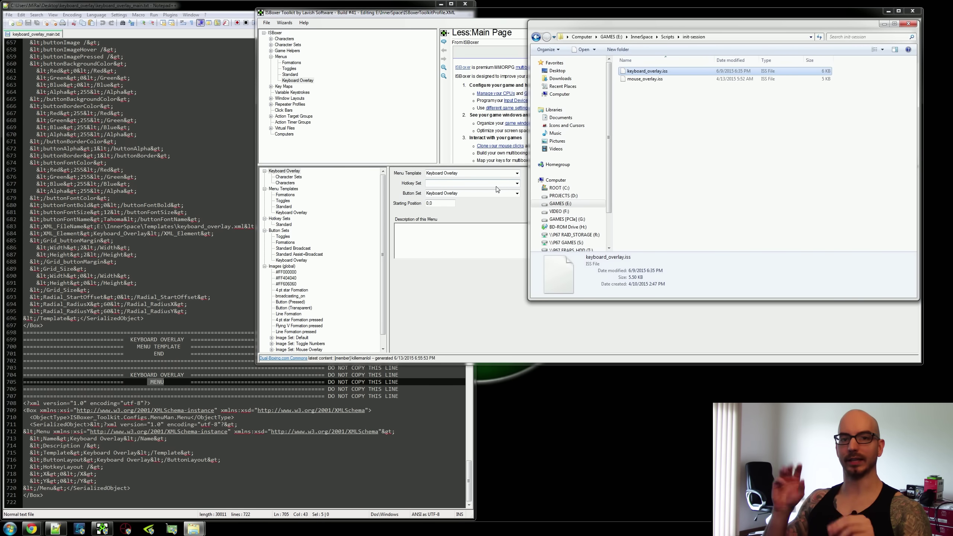
{"action": "left_click", "coordinate": [727, 138]}
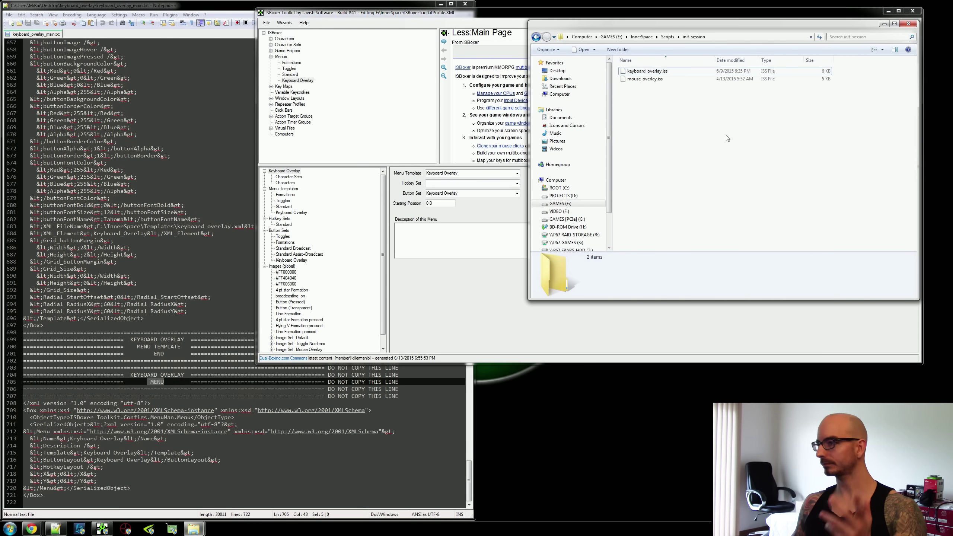
Minimize the Notepad++ and init-session folder windows.
{"action": "left_click", "coordinate": [213, 219]}
{"action": "scroll", "coordinate": [233, 225], "scroll_direction": "up", "scroll_amount": 20}
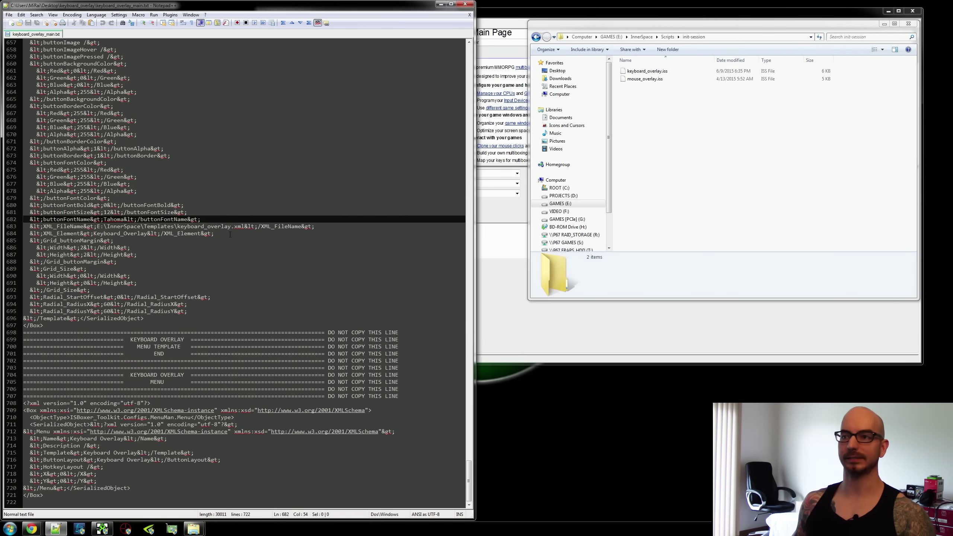
{"action": "scroll", "coordinate": [252, 227], "scroll_direction": "up", "scroll_amount": 2}
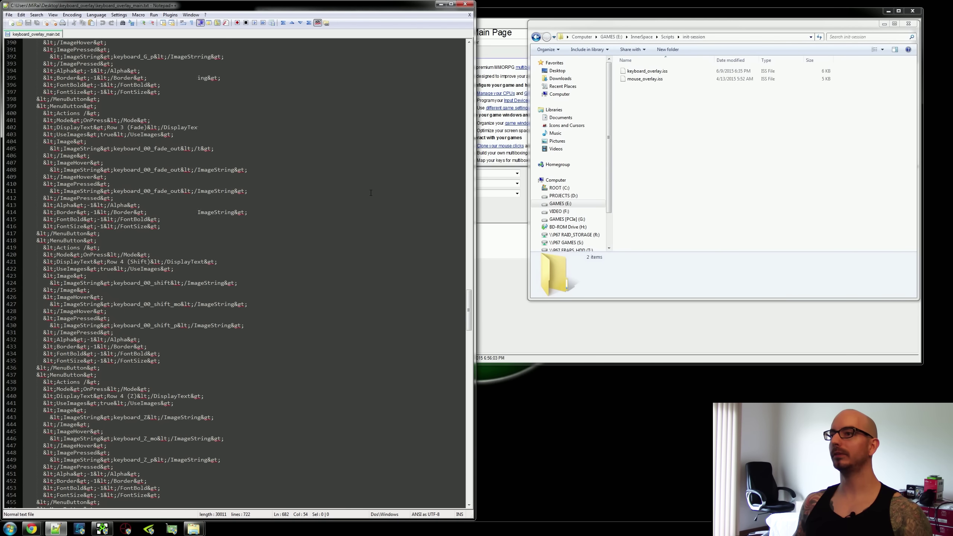
{"action": "left_click", "coordinate": [440, 4]}
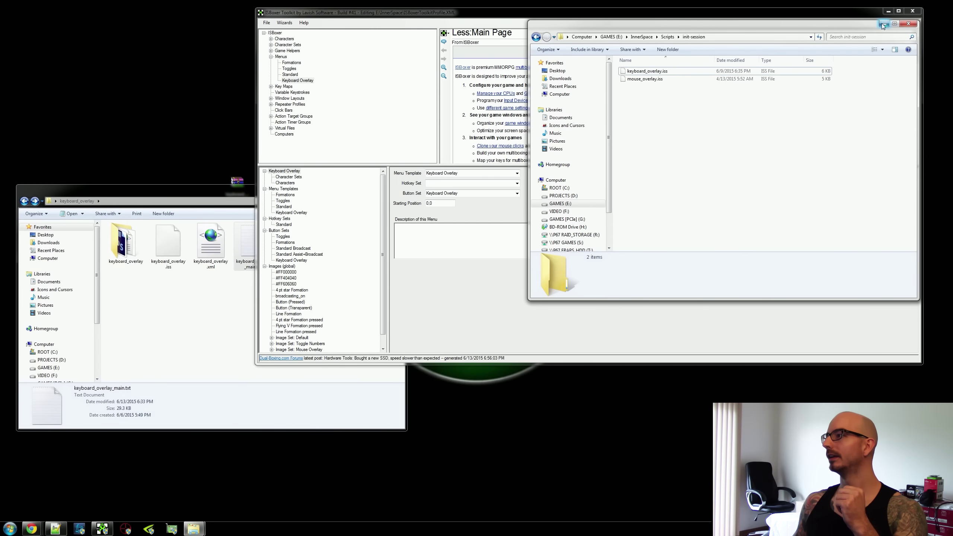
{"action": "left_click", "coordinate": [885, 24]}
{"action": "left_click", "coordinate": [240, 215]}
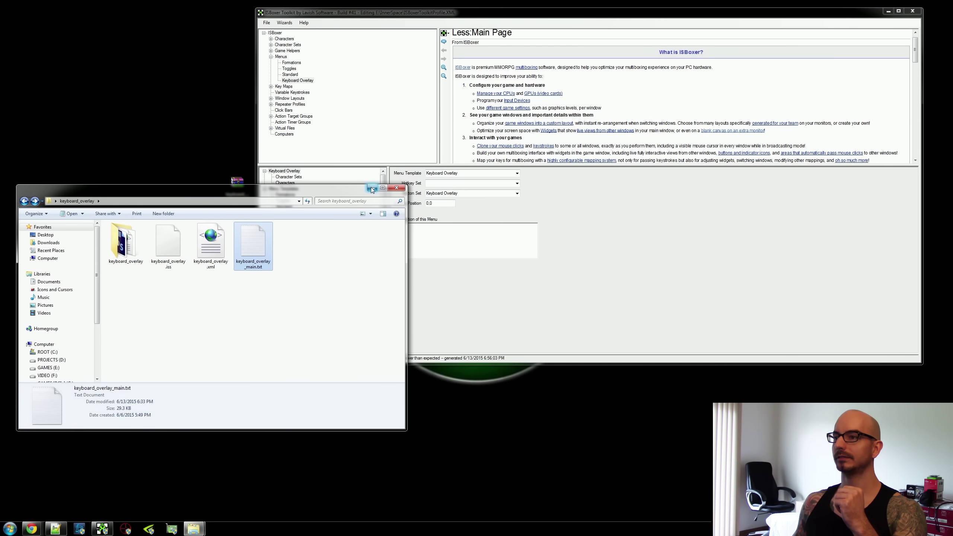
Assign the Keyboard Overlay menu to the Keyboard Overlay character set.
{"action": "left_click", "coordinate": [371, 187]}
{"action": "double_click", "coordinate": [286, 45]}
{"action": "left_click", "coordinate": [298, 50]}
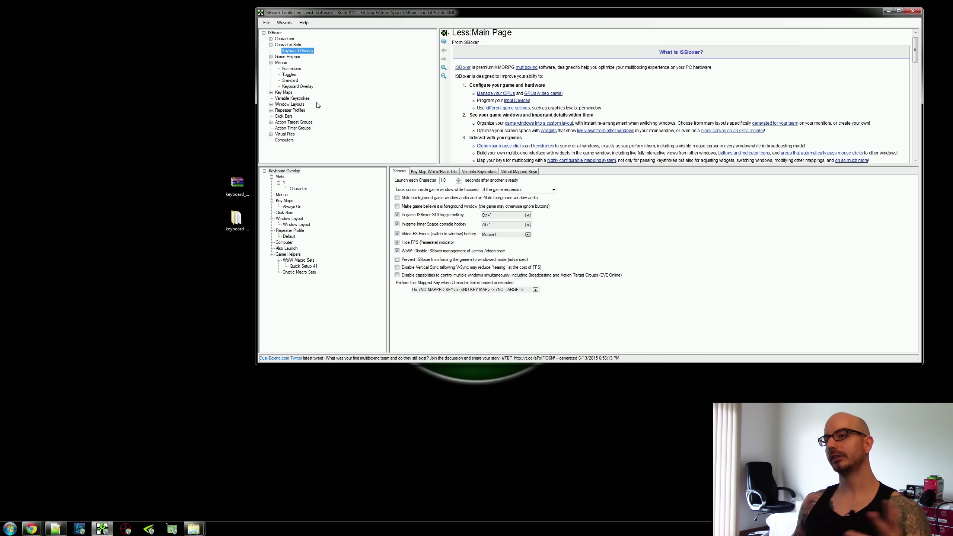
{"action": "left_click_drag", "start_coordinate": [303, 88], "coordinate": [281, 194]}
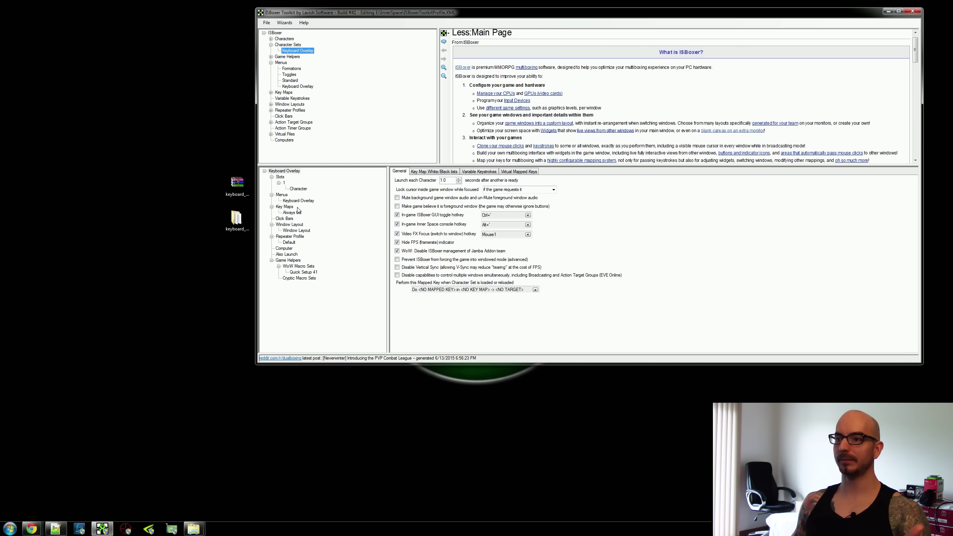
{"action": "left_click", "coordinate": [307, 201]}
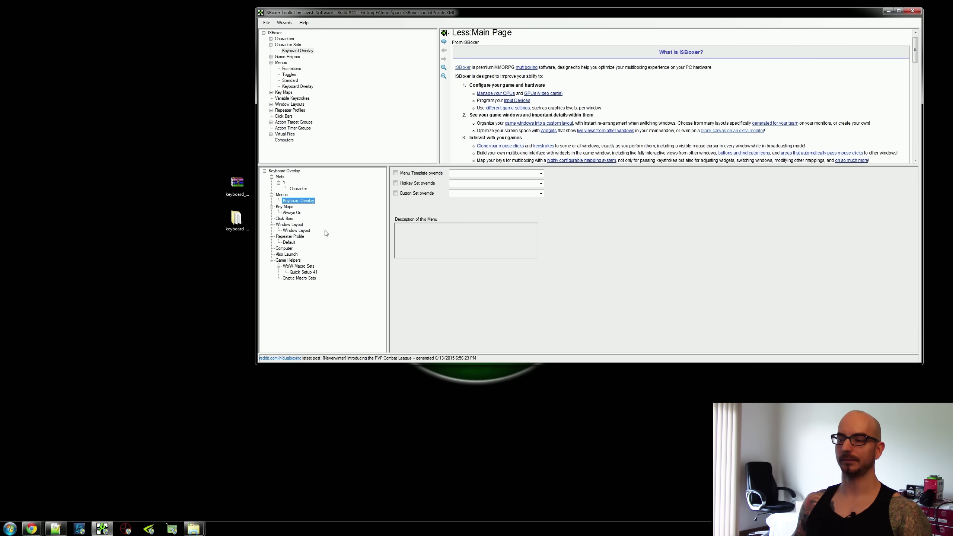
{"action": "left_click", "coordinate": [282, 195]}
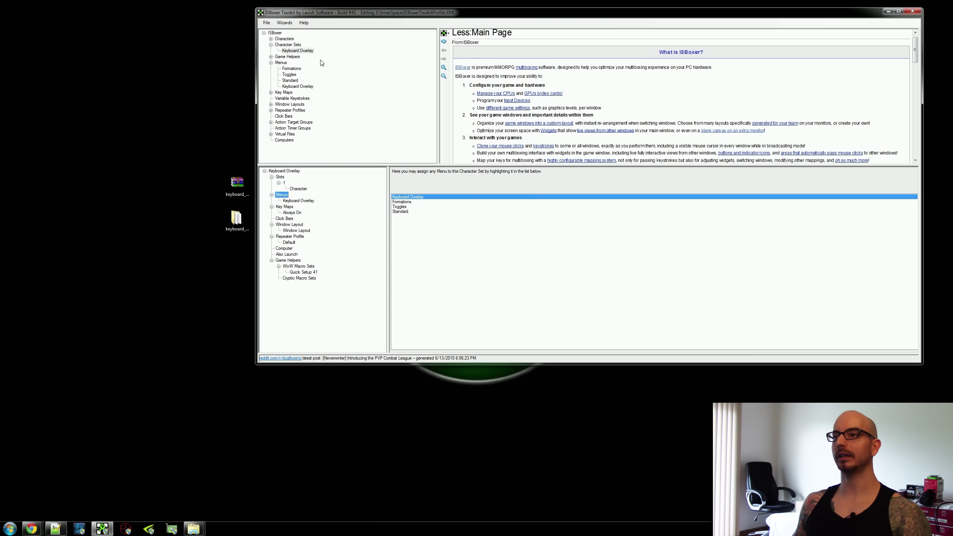
{"action": "left_click", "coordinate": [298, 50]}
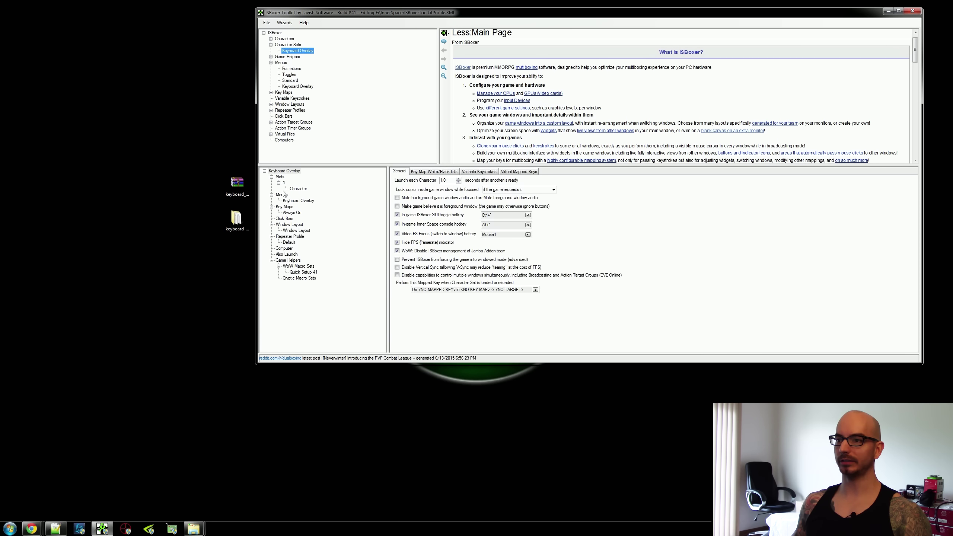
{"action": "left_click", "coordinate": [283, 195]}
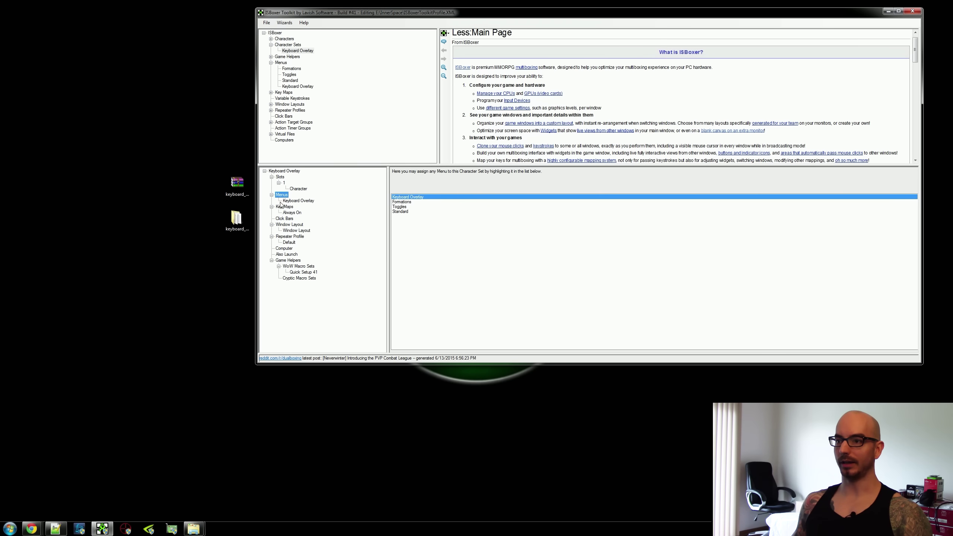
Toggle the menu's assignment, leaving Keyboard Overlay enabled for the character set.
{"action": "left_click", "coordinate": [427, 198]}
{"action": "left_click", "coordinate": [427, 198]}
{"action": "left_click", "coordinate": [430, 198]}
{"action": "left_click", "coordinate": [422, 197]}
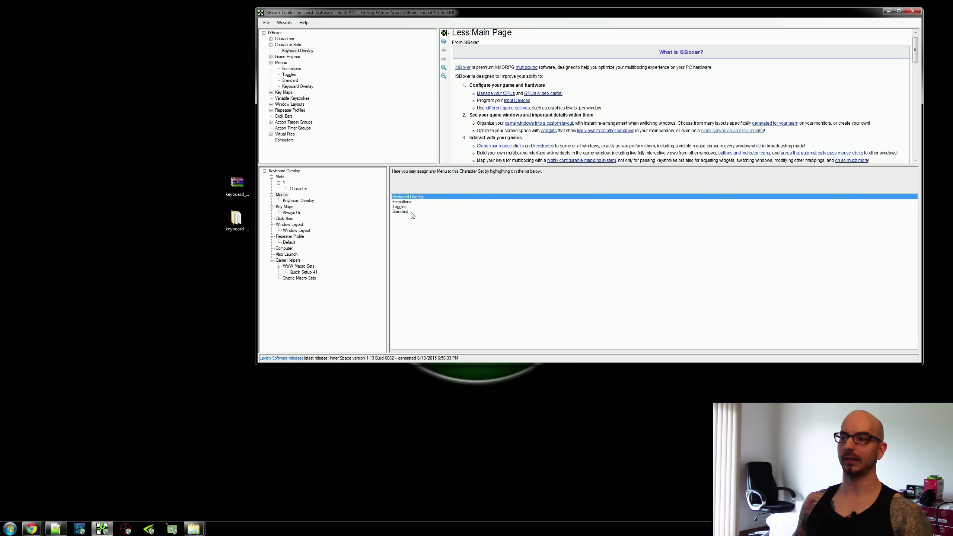
{"action": "left_click", "coordinate": [298, 201]}
{"action": "left_click", "coordinate": [281, 194]}
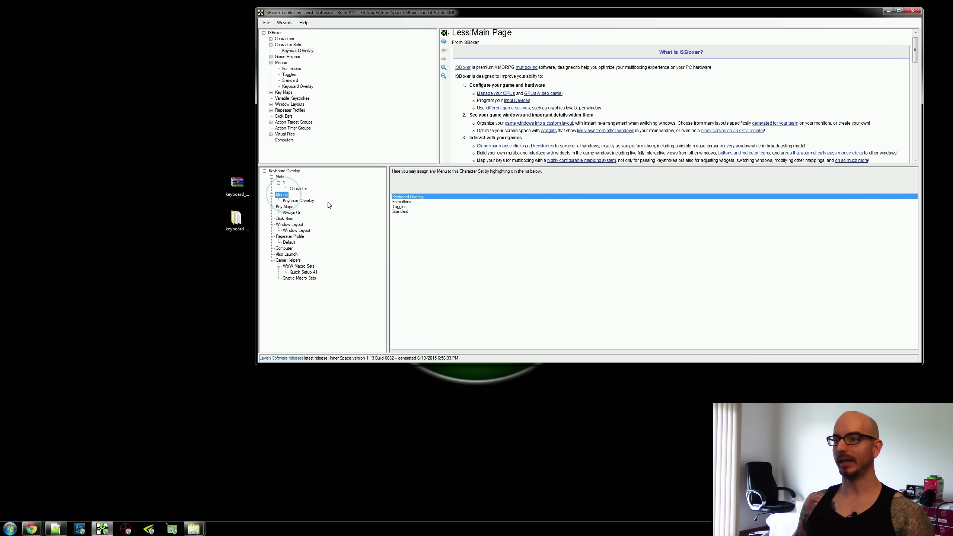
Export the configuration to Inner Space with Ctrl+S and minimize ISBoxer Toolkit.
{"action": "key", "text": "ctrl+s"}
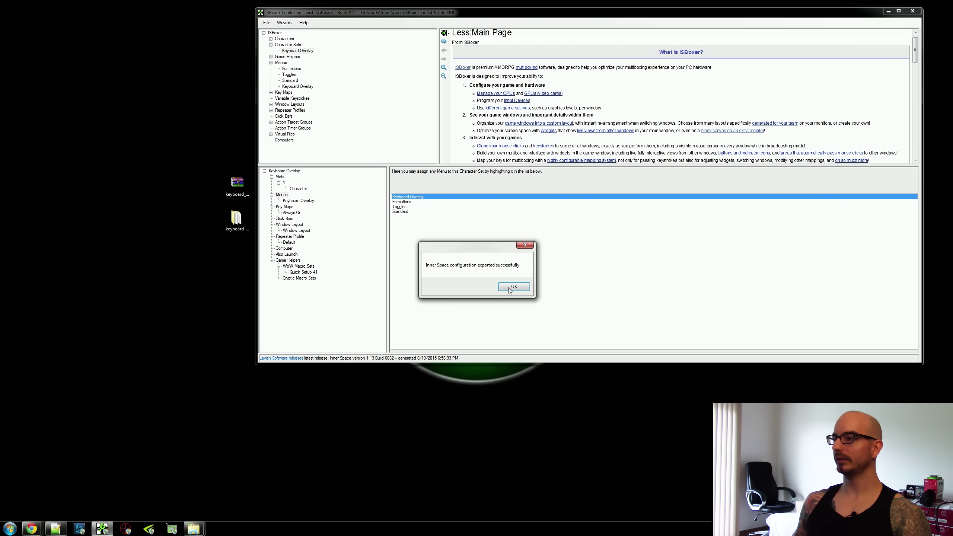
{"action": "left_click", "coordinate": [510, 286]}
{"action": "left_click", "coordinate": [887, 12]}
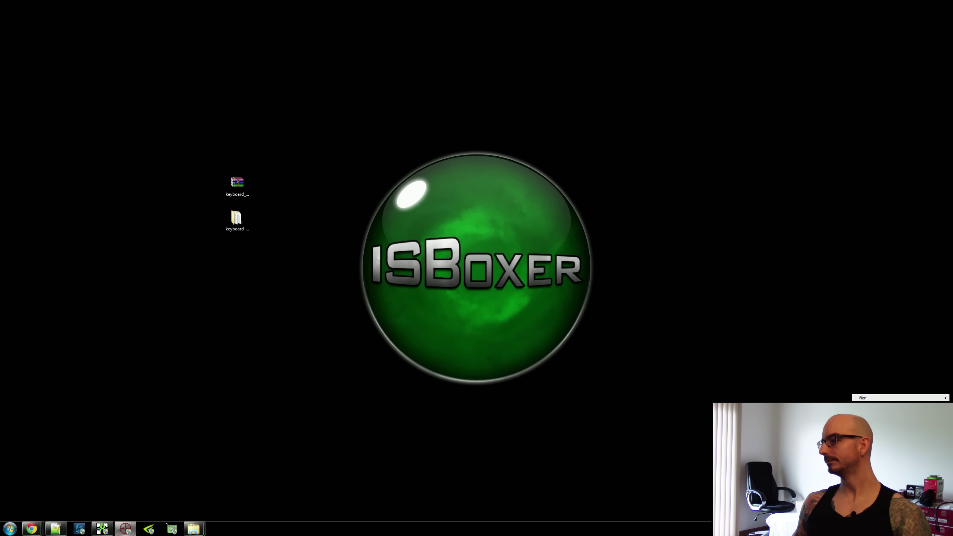
Launch the Keyboard Overlay character set and type test keys into the Account Name field.
{"action": "left_click", "coordinate": [298, 378]}
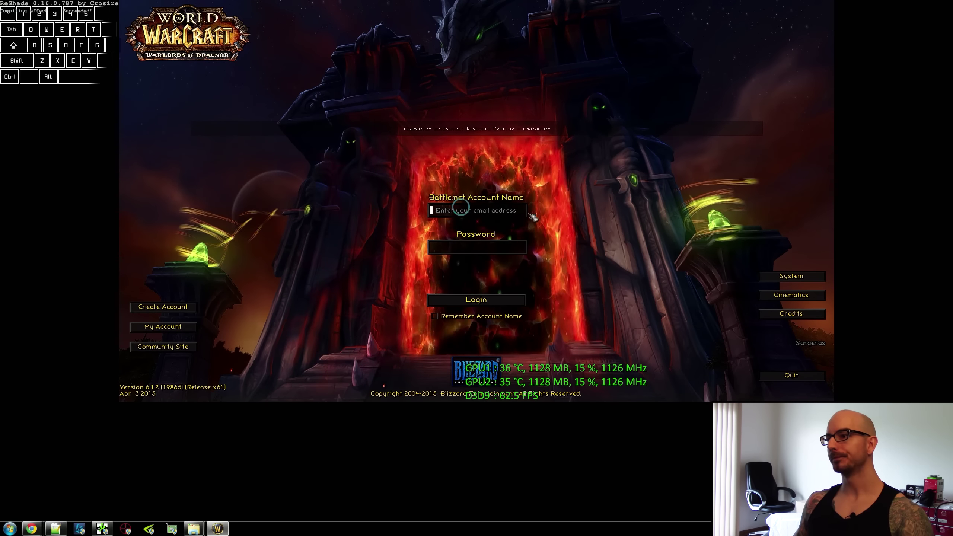
{"action": "type", "text": "fasdfwer"}
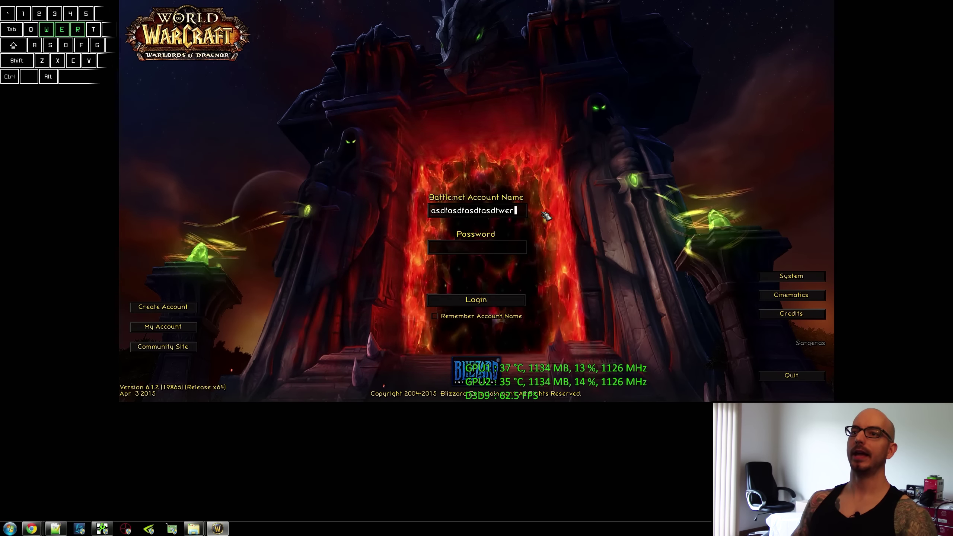
{"action": "type", "text": "qwerqwe`1234`124`134sdfzcvxZXc"}
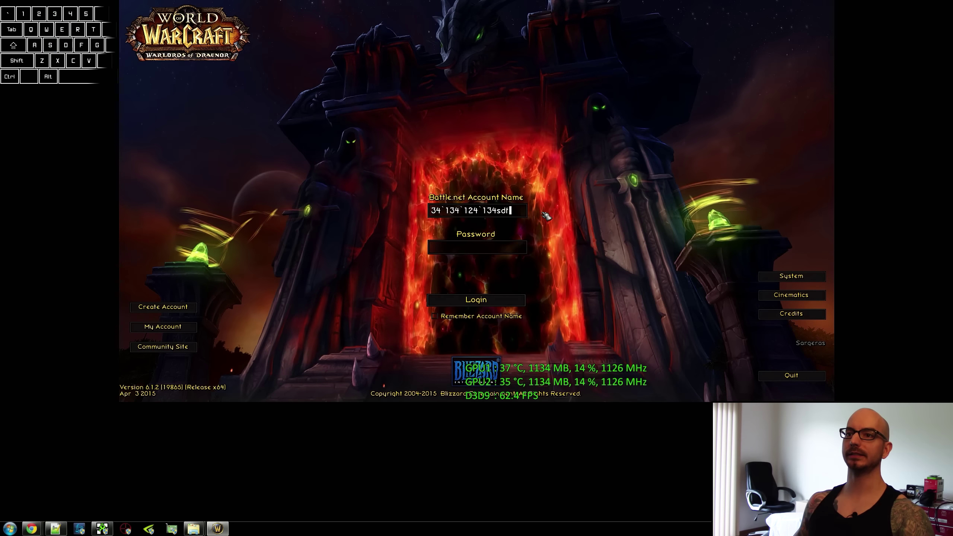
{"action": "key", "text": "shift+Home"}
{"action": "key", "text": "BackSpace"}
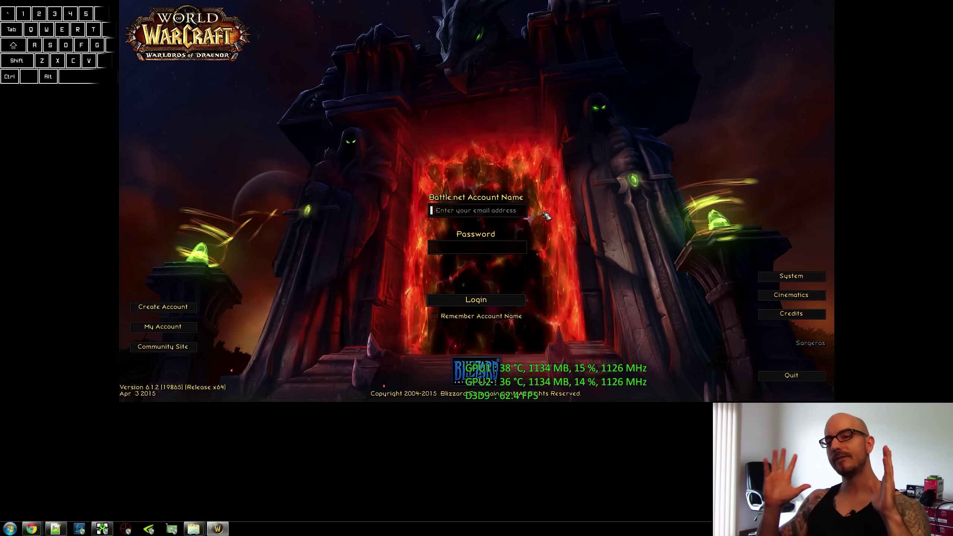
{"action": "type", "text": "wqre"}
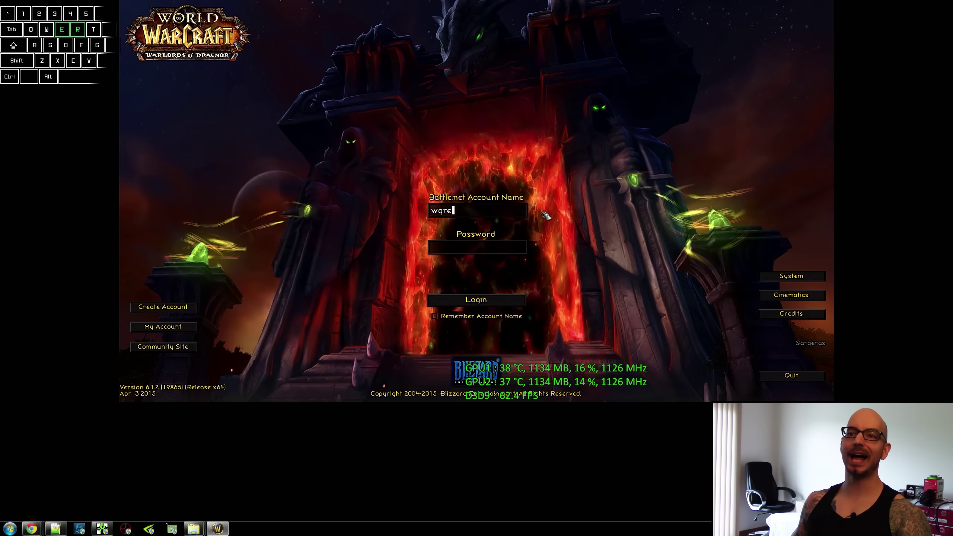
{"action": "type", "text": "qrdsafasdfqwerq1234123"}
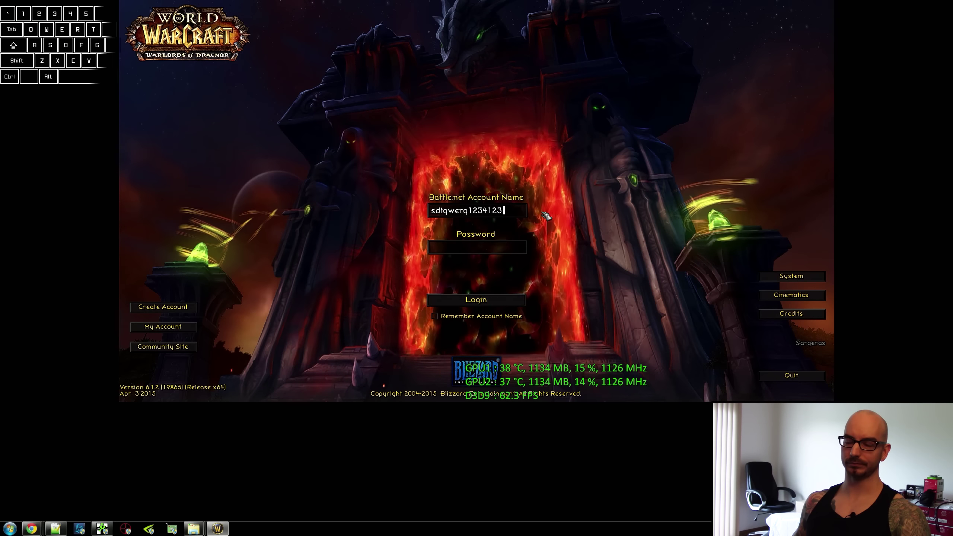
Reopen the init-session folder and select keyboard_overlay.iss.
{"action": "mouse_move", "coordinate": [193, 528]}
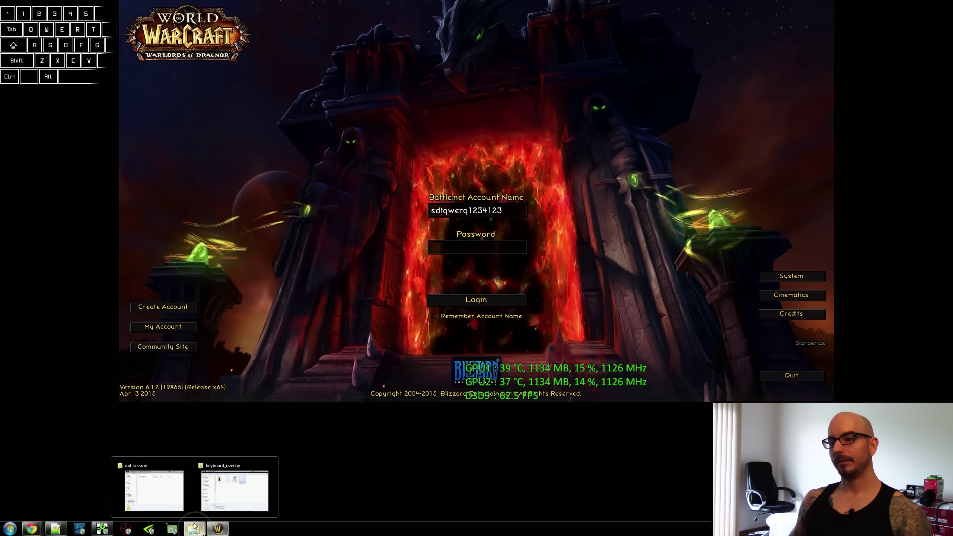
{"action": "left_click", "coordinate": [156, 489]}
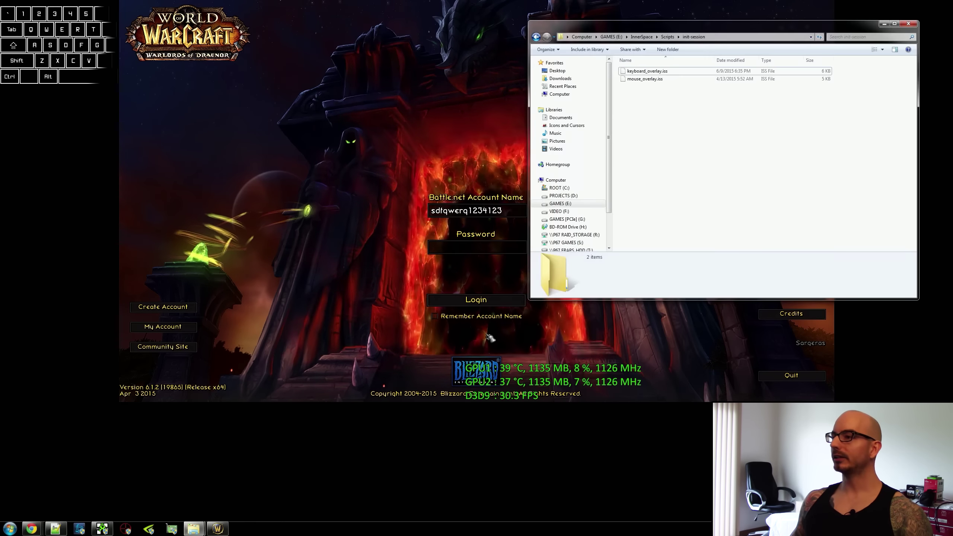
{"action": "left_click", "coordinate": [661, 72]}
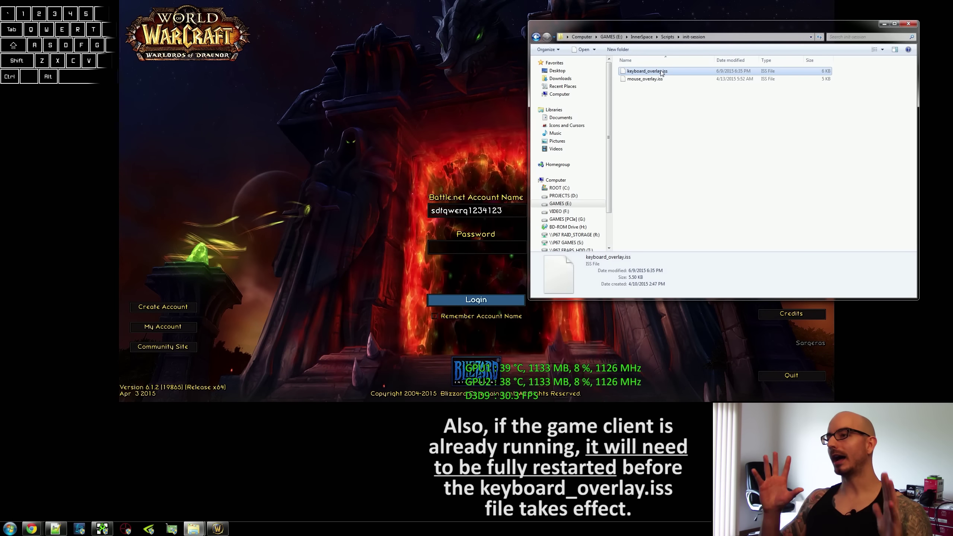